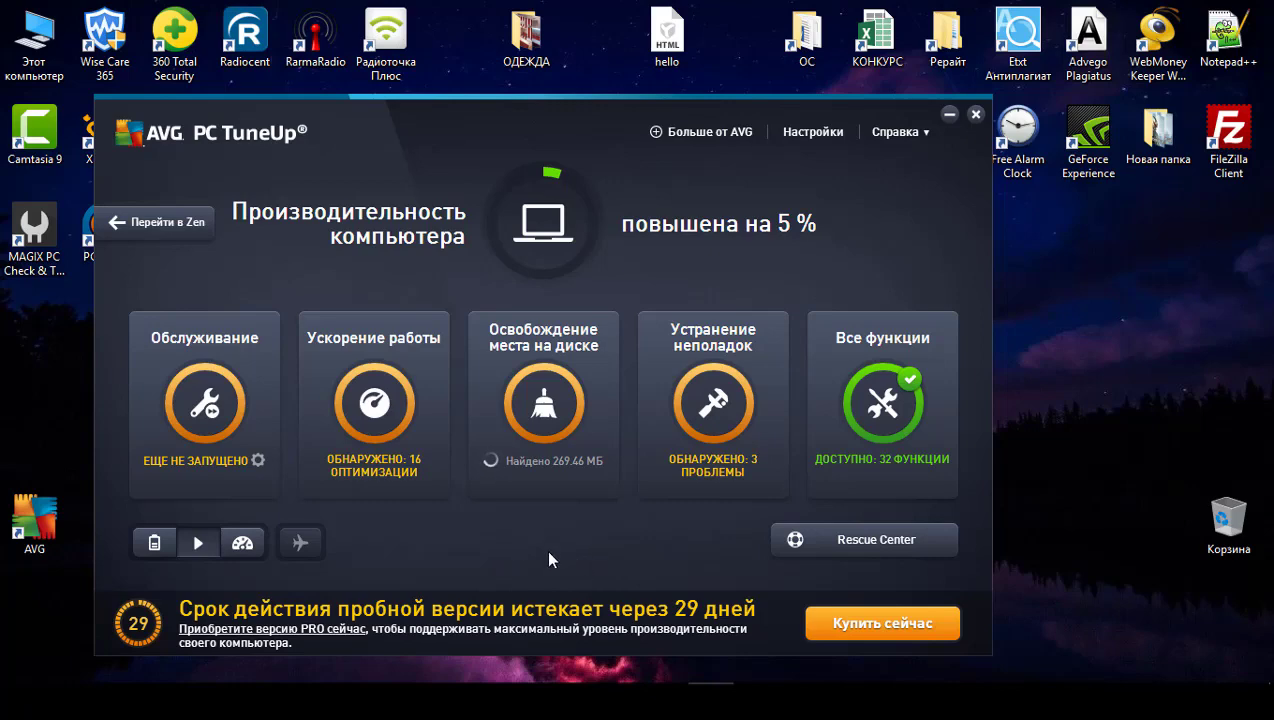
# Start the maintenance scan (Обслуживание) and cancel it to return to the overview
pyautogui.click(241, 425)
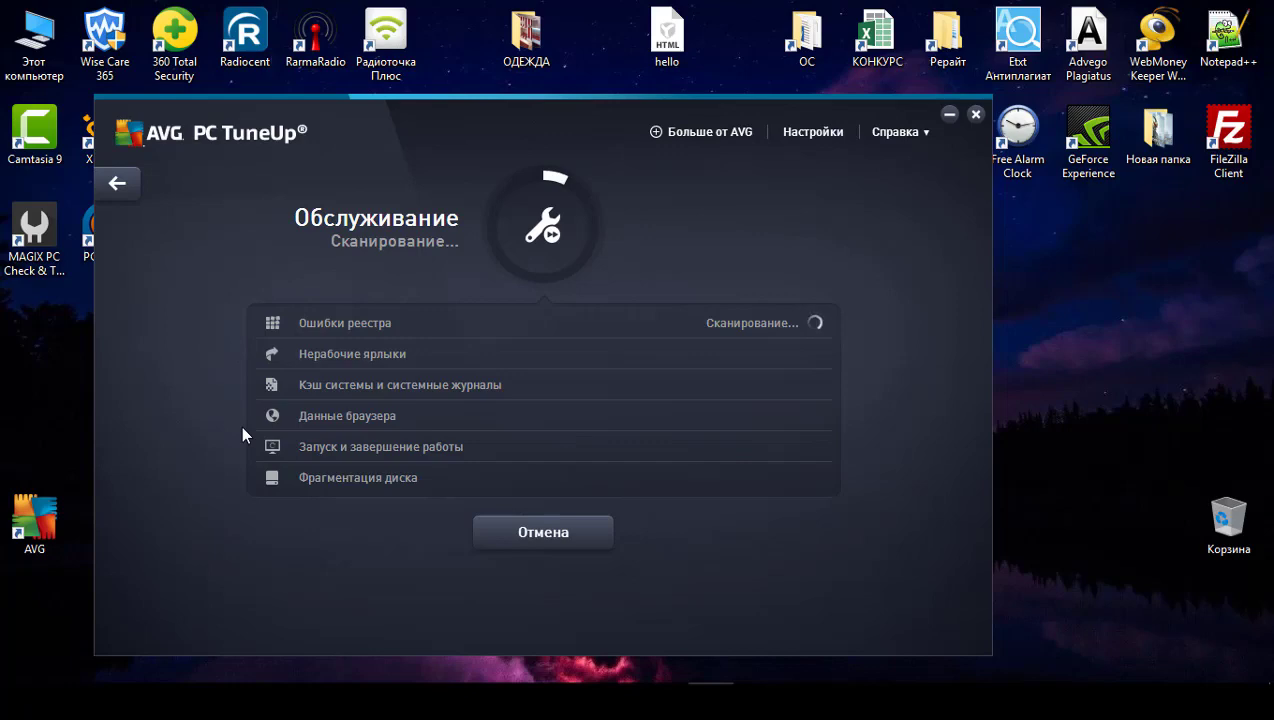
pyautogui.press('Escape')
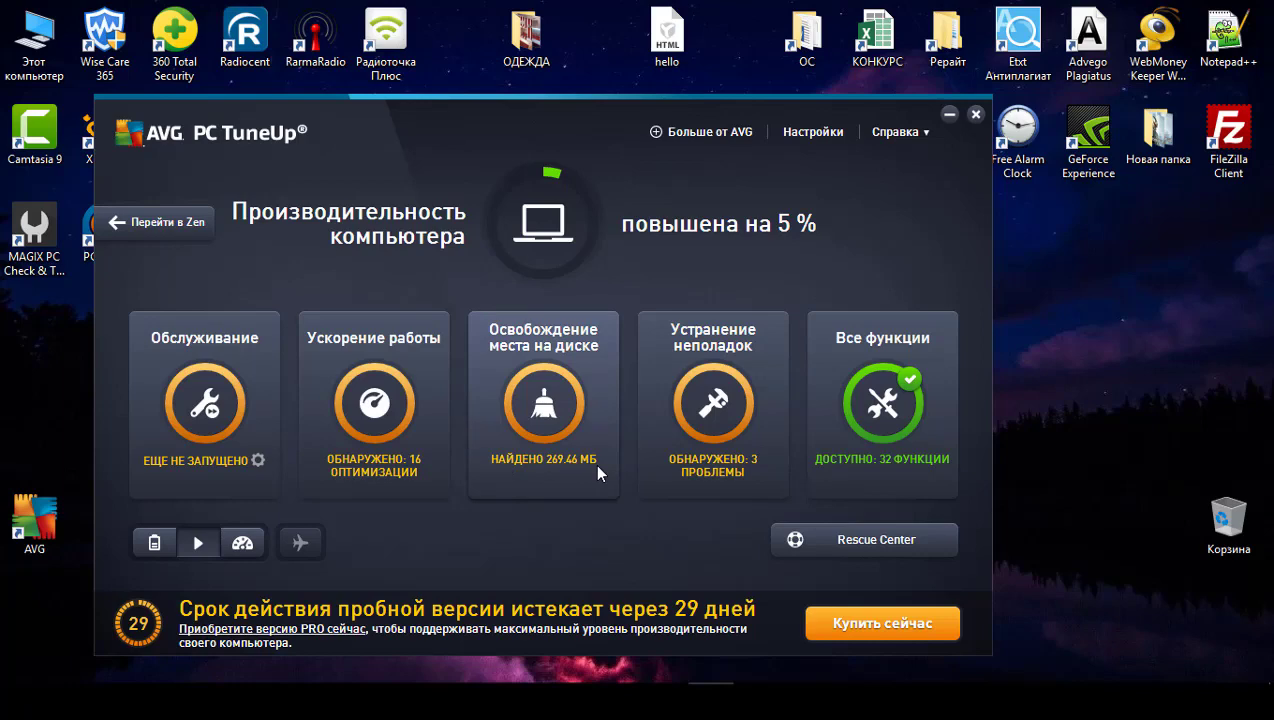
# Open the disk space cleanup options and start a duplicate file search of the computer in AVG Duplicate Finder
pyautogui.click(568, 416)
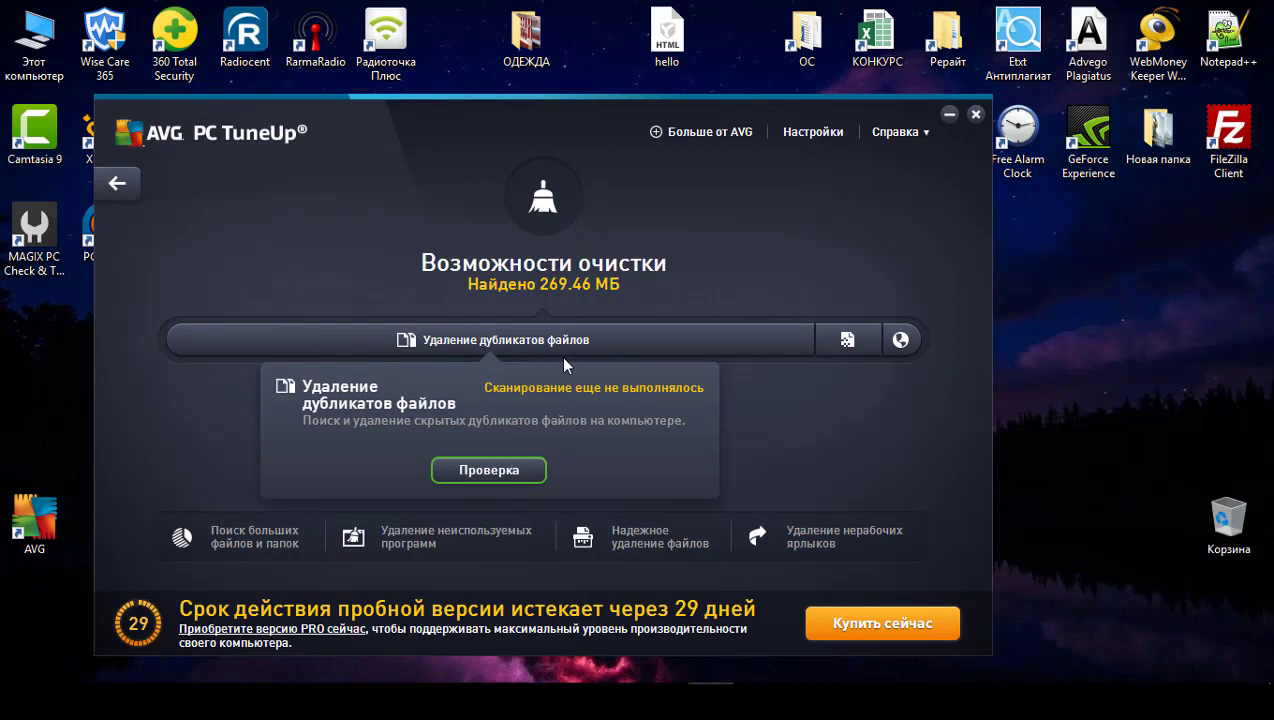
pyautogui.click(510, 470)
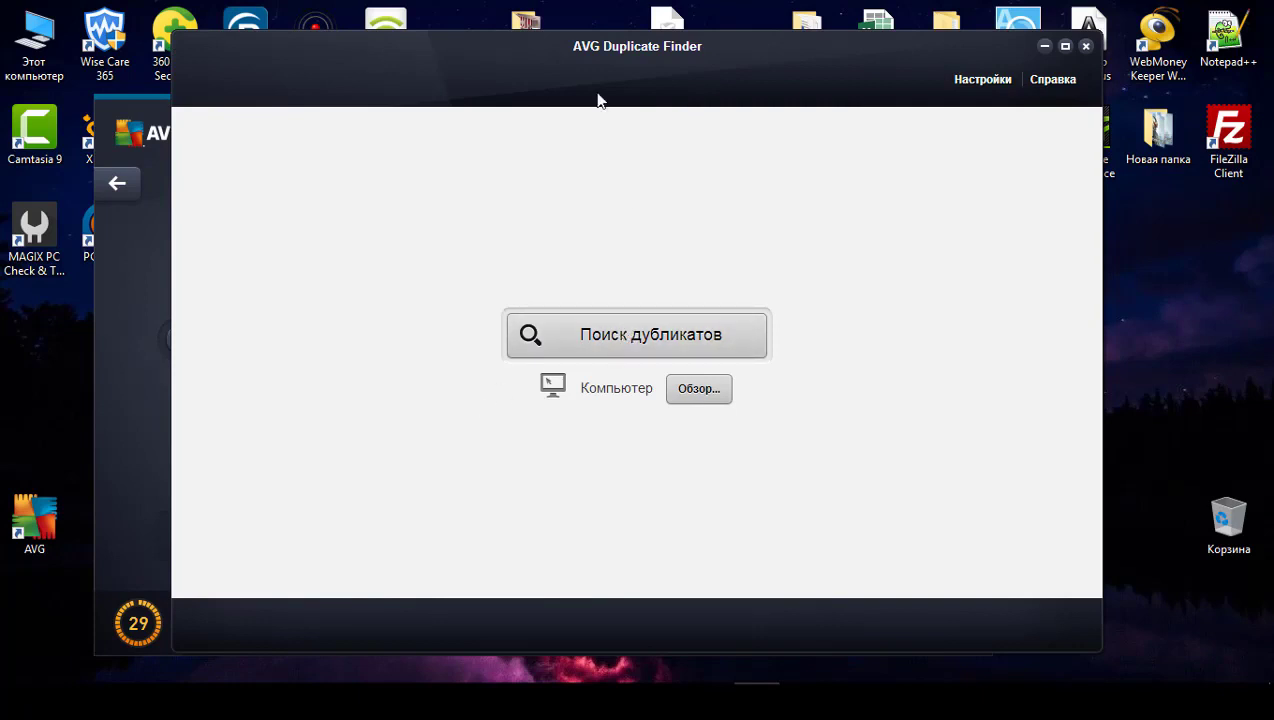
pyautogui.moveTo(585, 51); pyautogui.dragTo(550, 113)
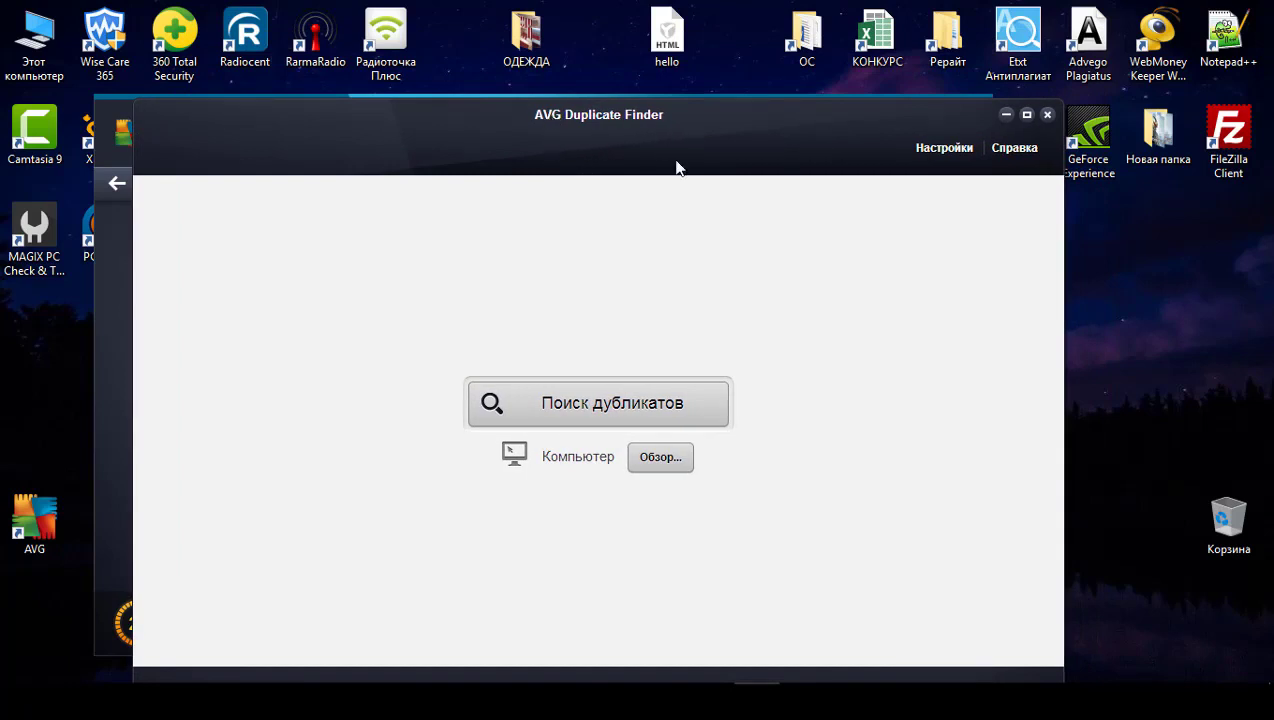
pyautogui.click(592, 416)
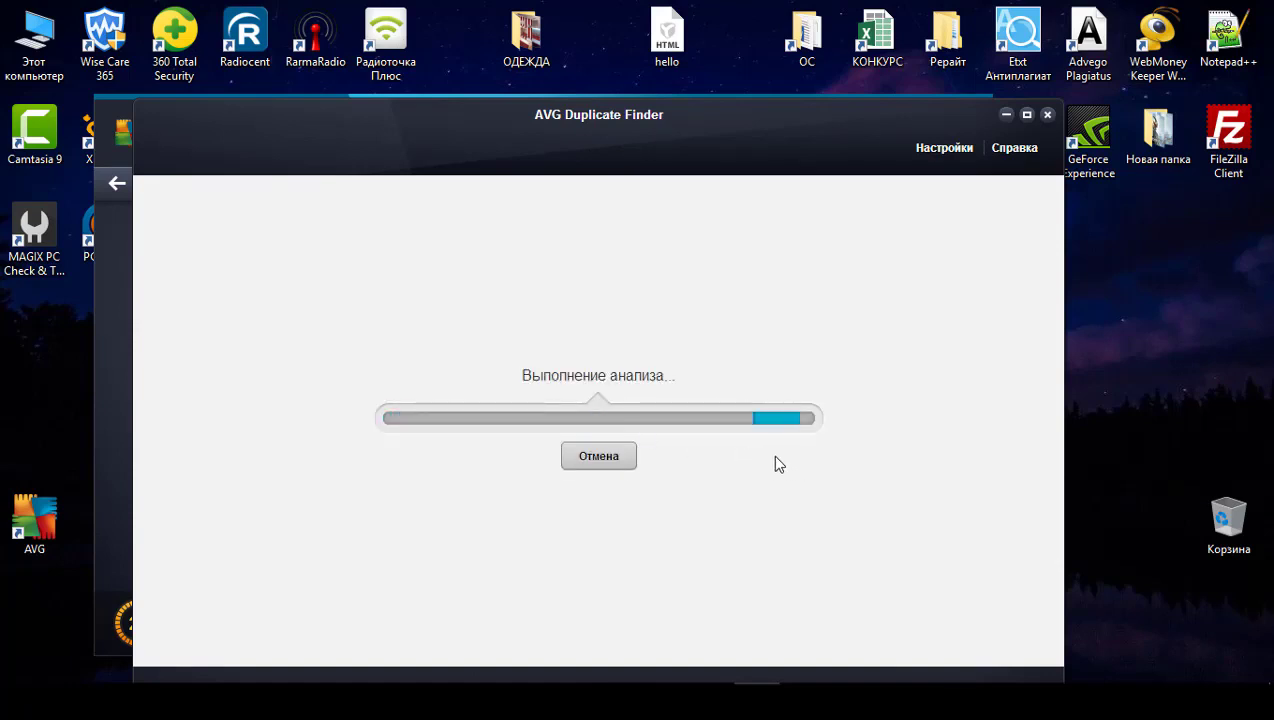
# Move the Duplicate Finder window aside and review the disk cleanup options while the search runs
pyautogui.moveTo(540, 125); pyautogui.dragTo(667, 301)
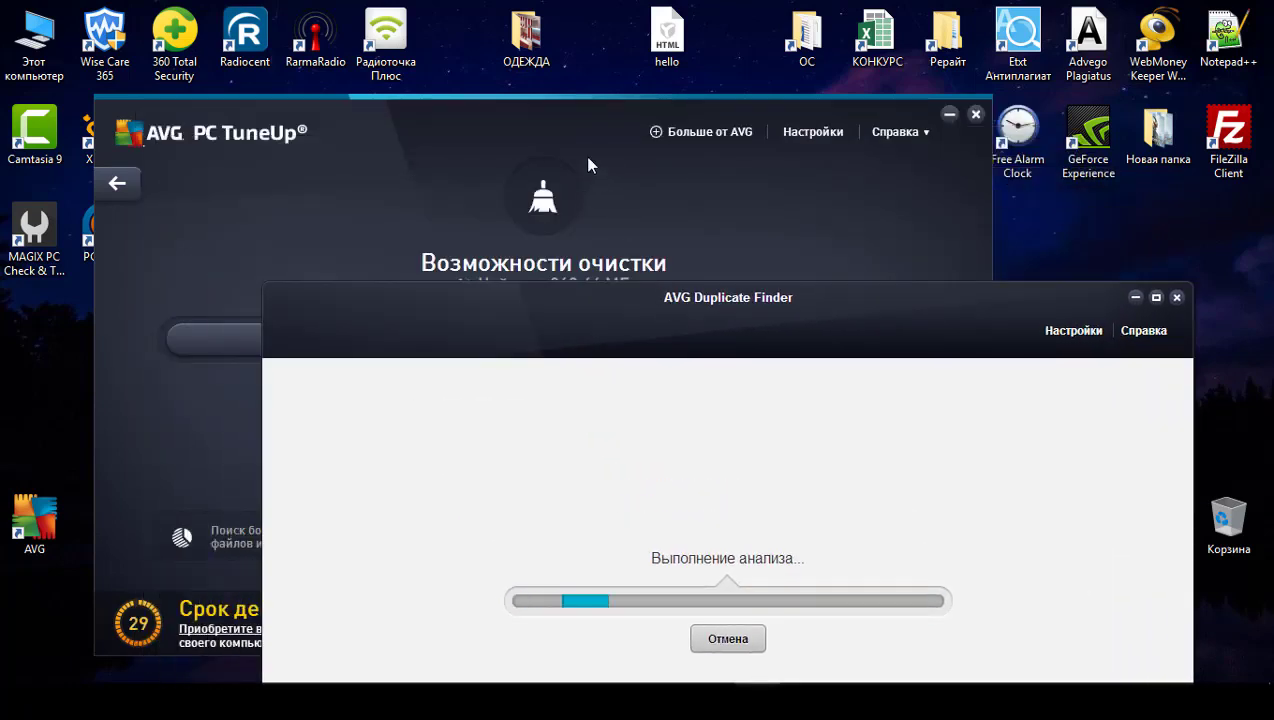
pyautogui.click(559, 120)
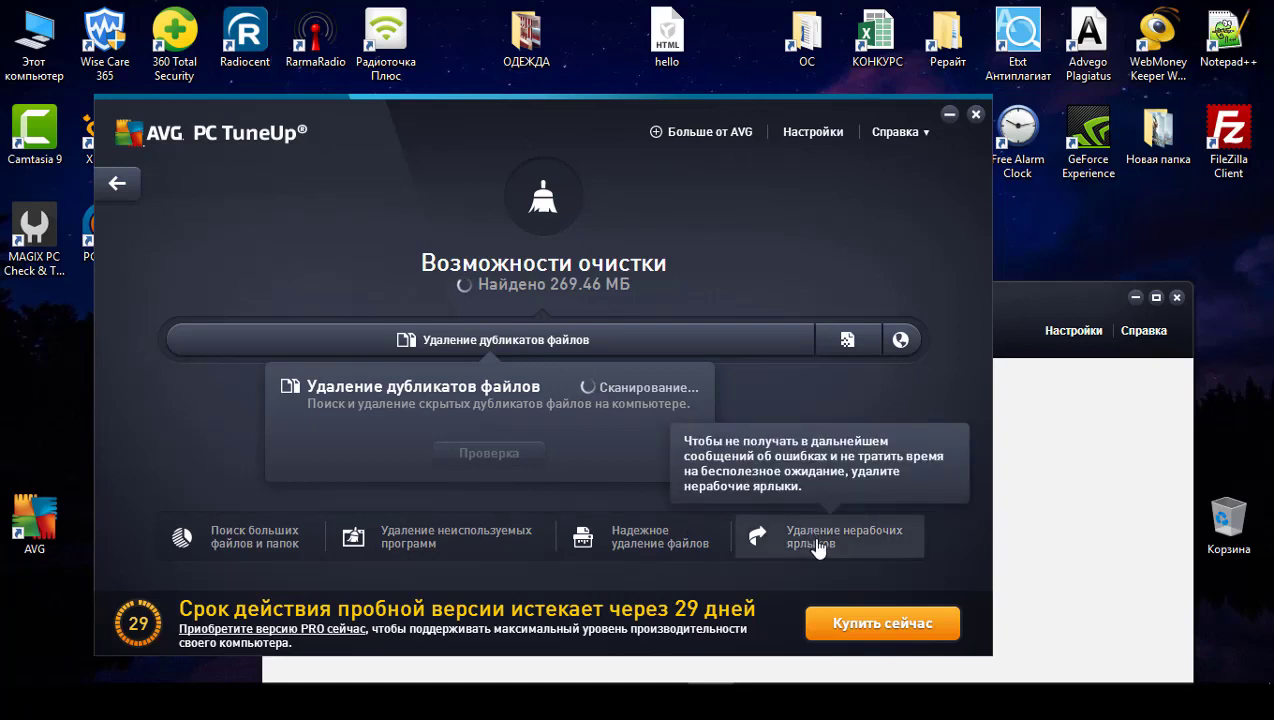
pyautogui.click(765, 678)
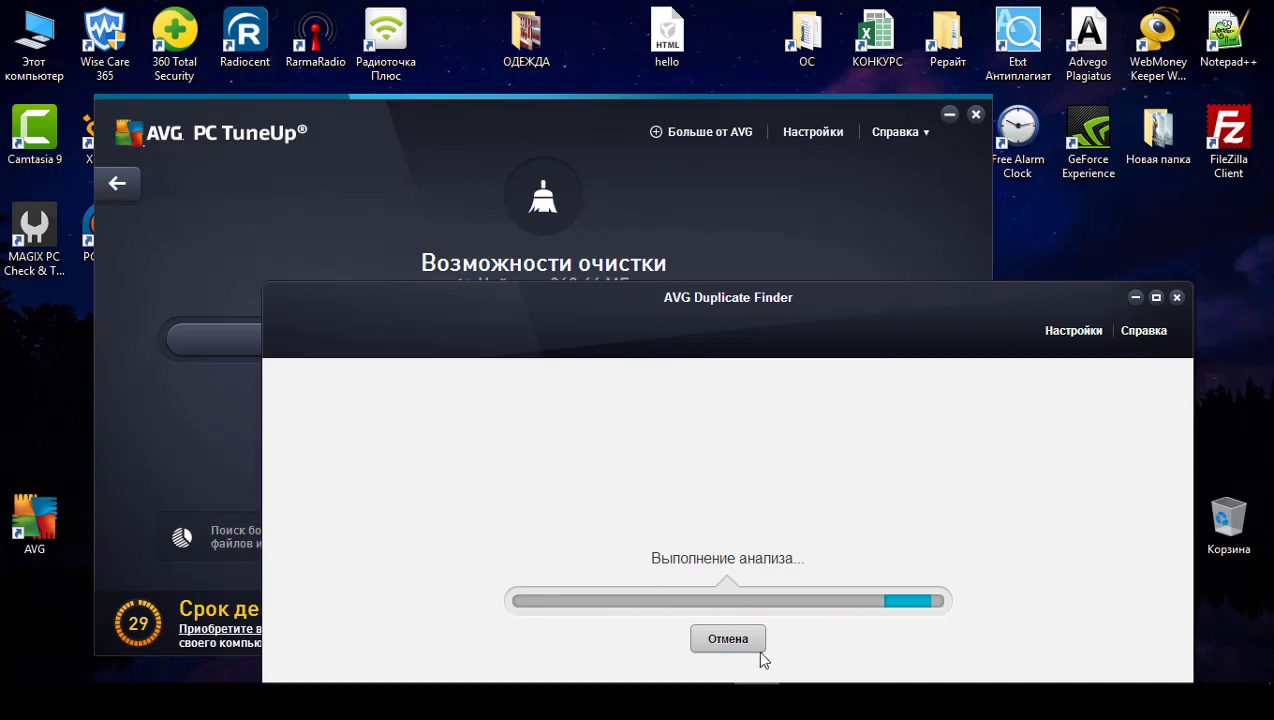
# Cancel the running duplicate file search and close AVG Duplicate Finder
pyautogui.moveTo(782, 321); pyautogui.dragTo(639, 106)
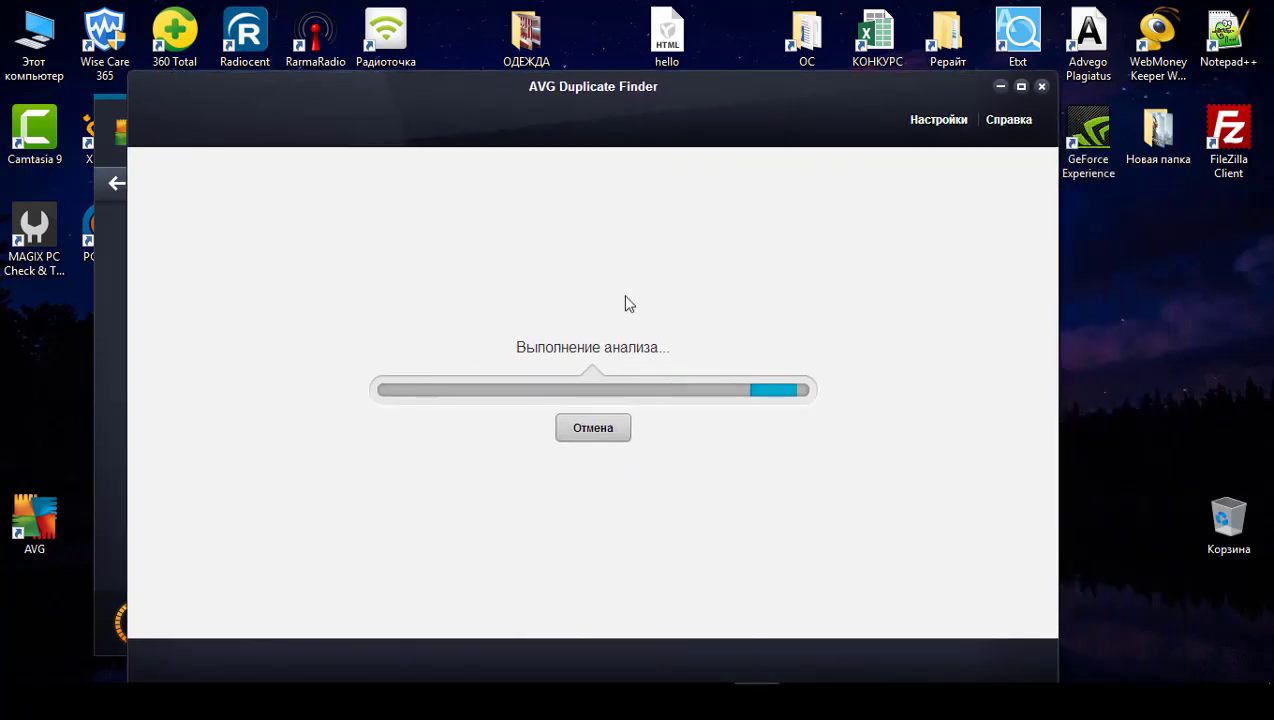
pyautogui.click(598, 430)
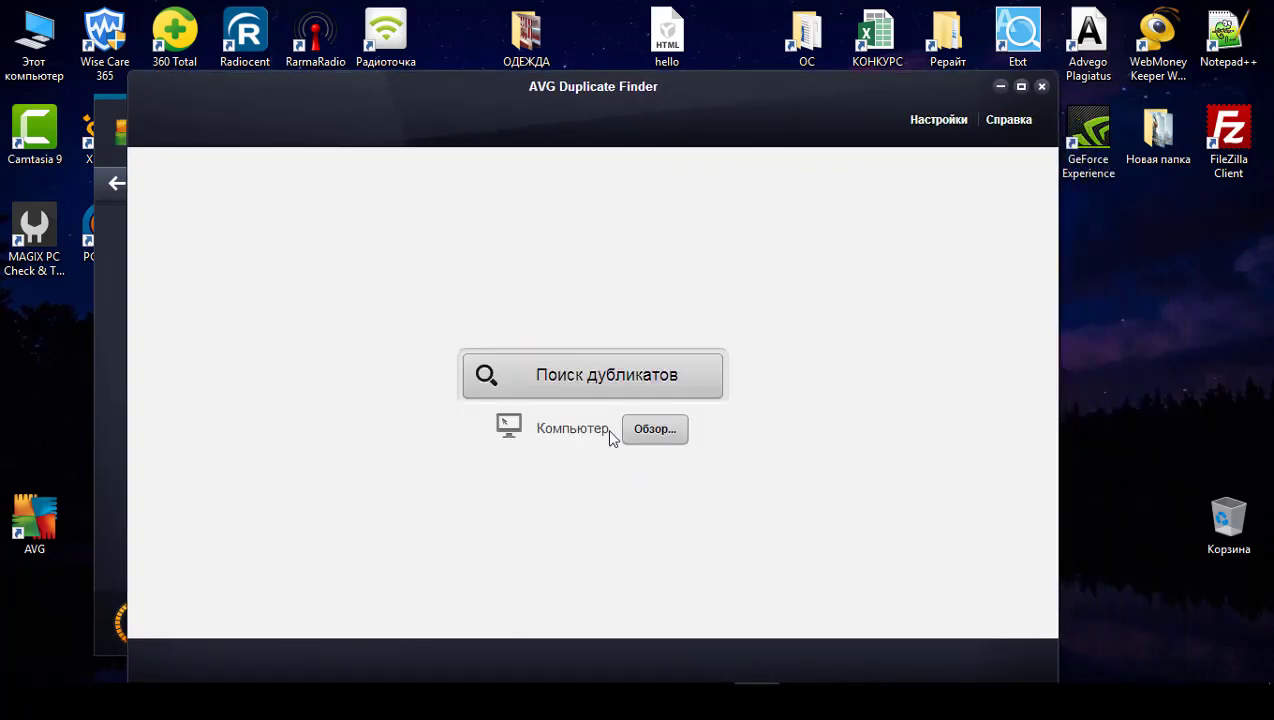
pyautogui.click(1040, 88)
pyautogui.click(672, 439)
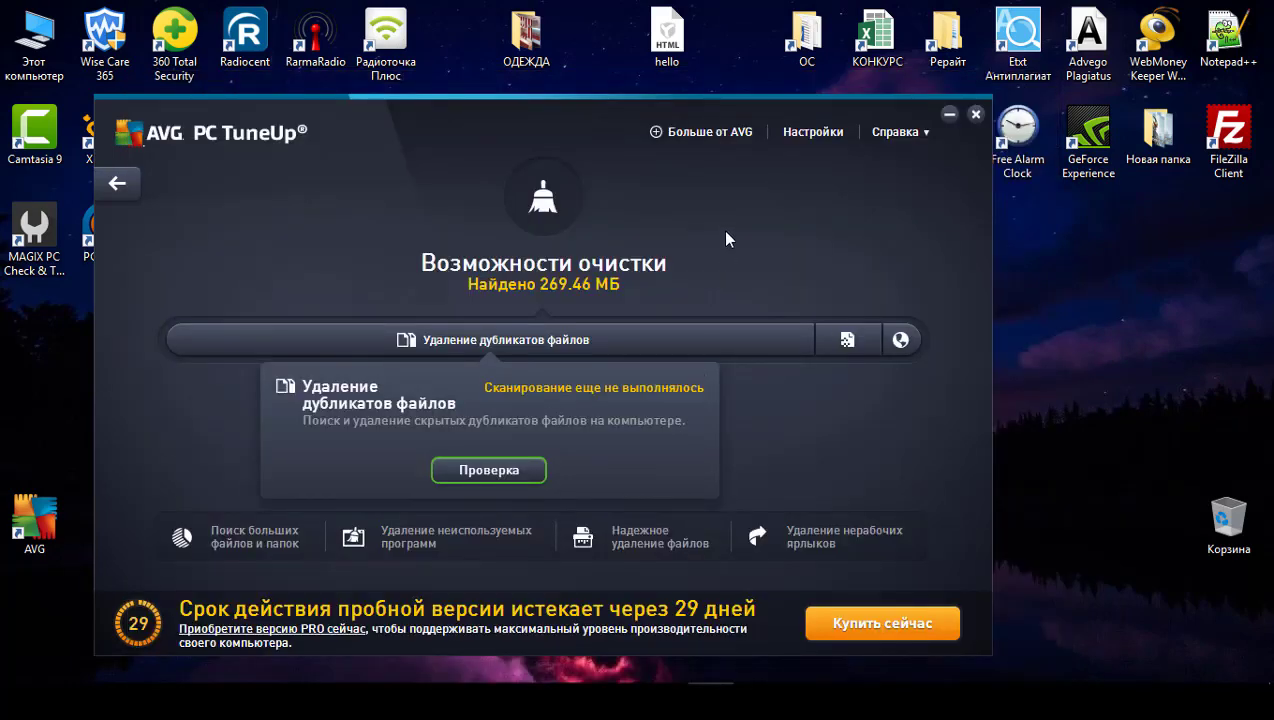
# Open the troubleshooting section (Устранение неполадок) and review its detected problems and further recommendations
pyautogui.click(117, 183)
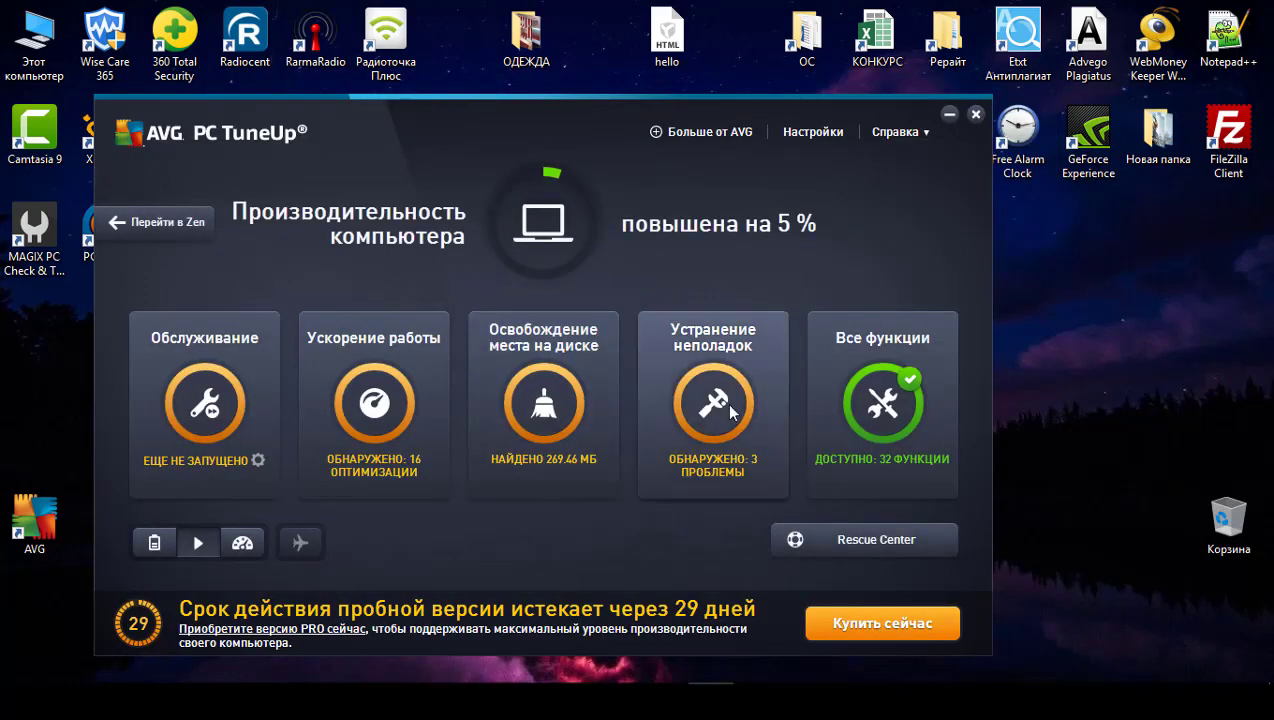
pyautogui.click(725, 402)
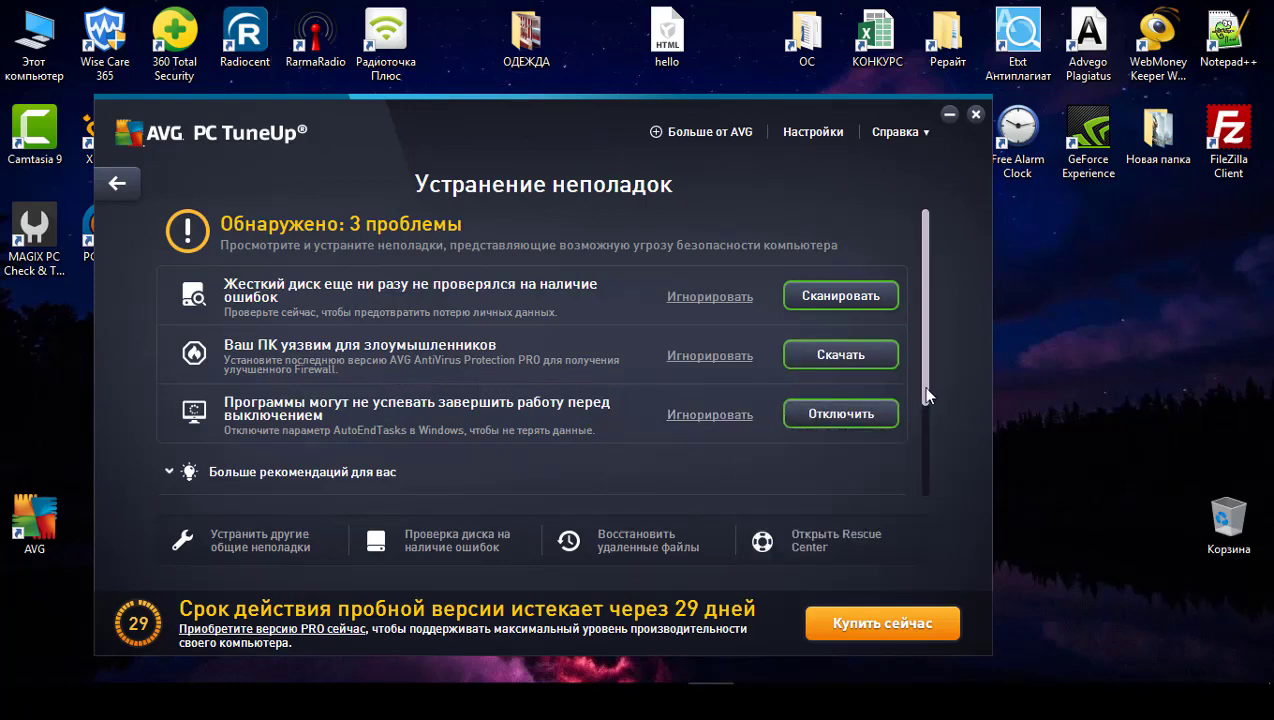
pyautogui.scroll(-2, 924, 413)
pyautogui.scroll(2, 930, 388)
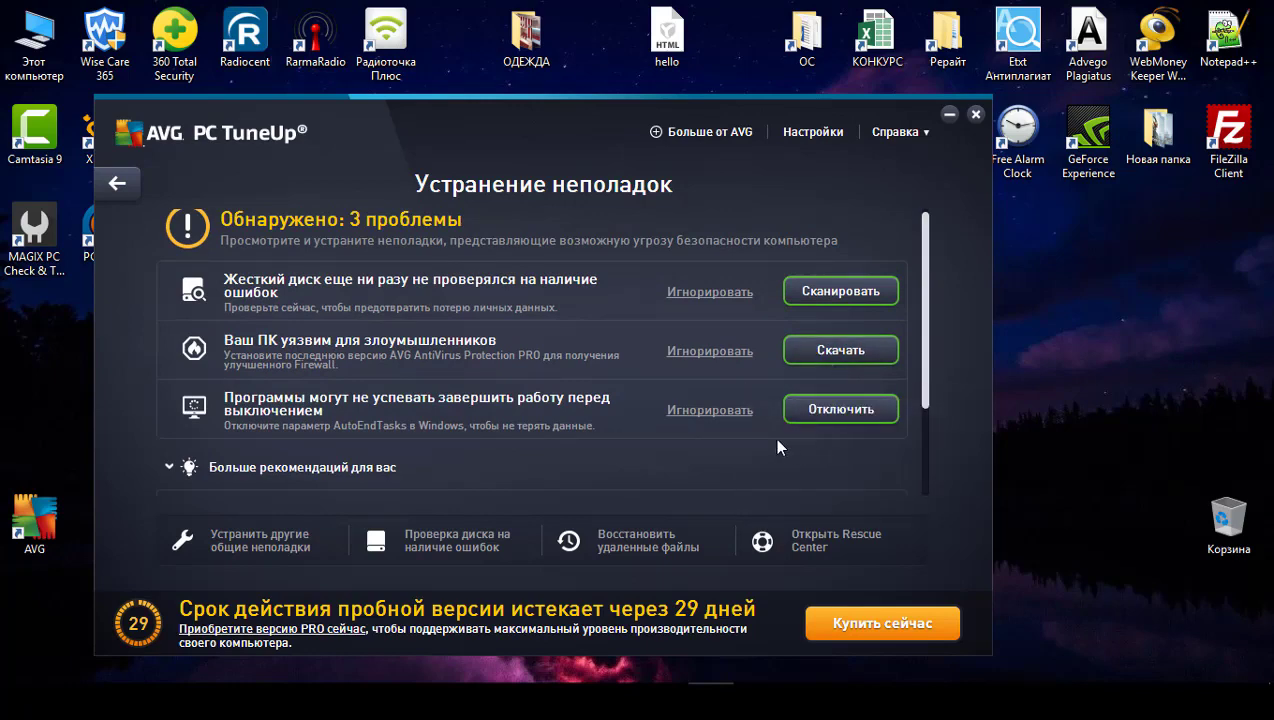
pyautogui.scroll(-3, 773, 437)
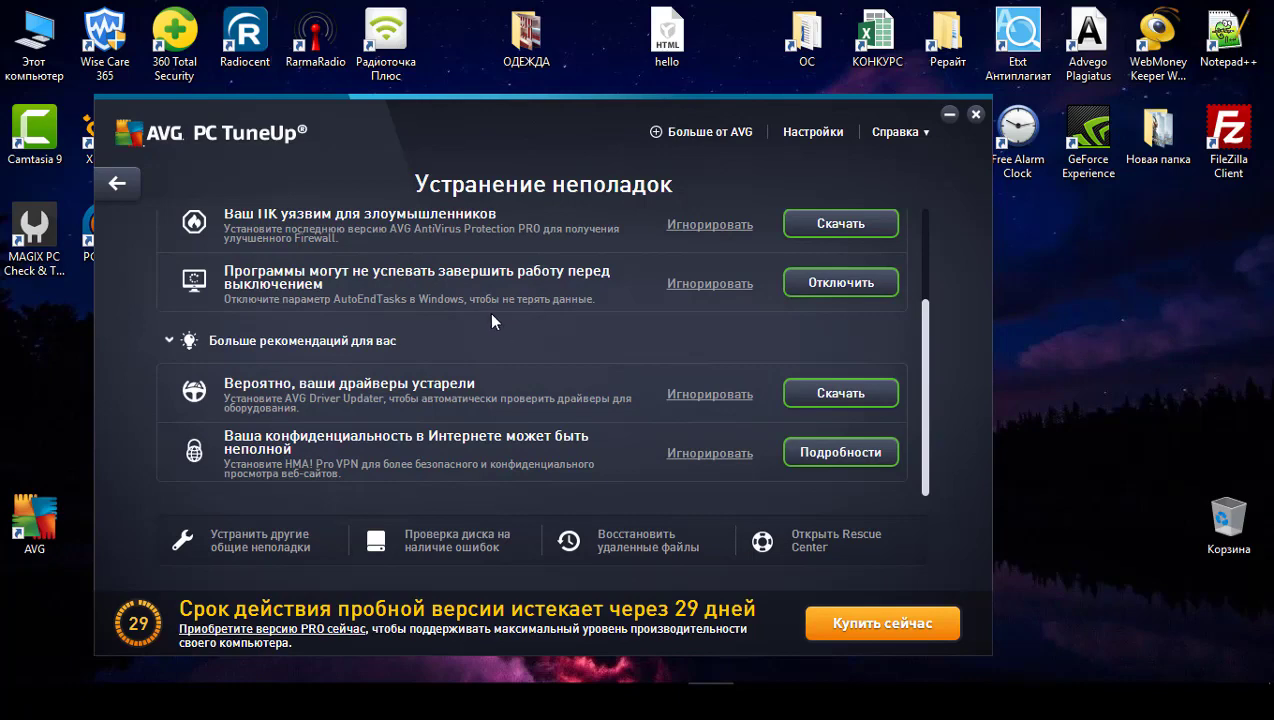
pyautogui.moveTo(282, 282)
pyautogui.scroll(3, 921, 291)
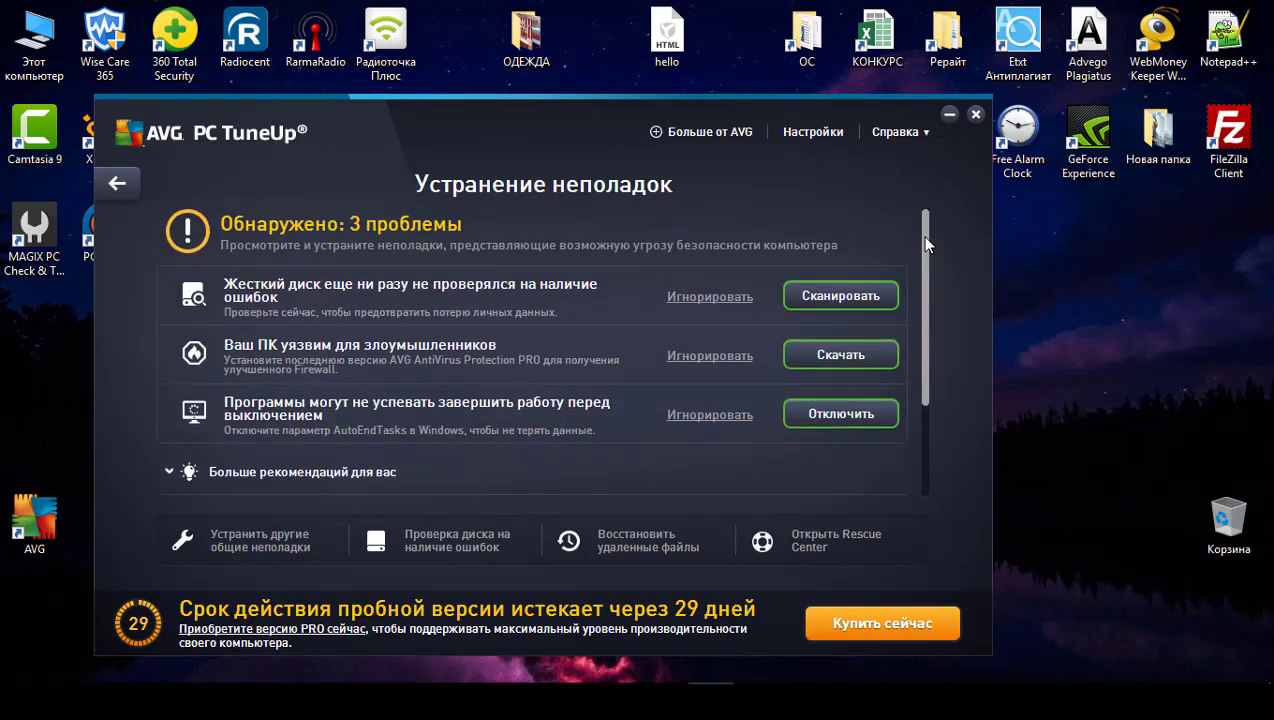
pyautogui.scroll(-3, 932, 364)
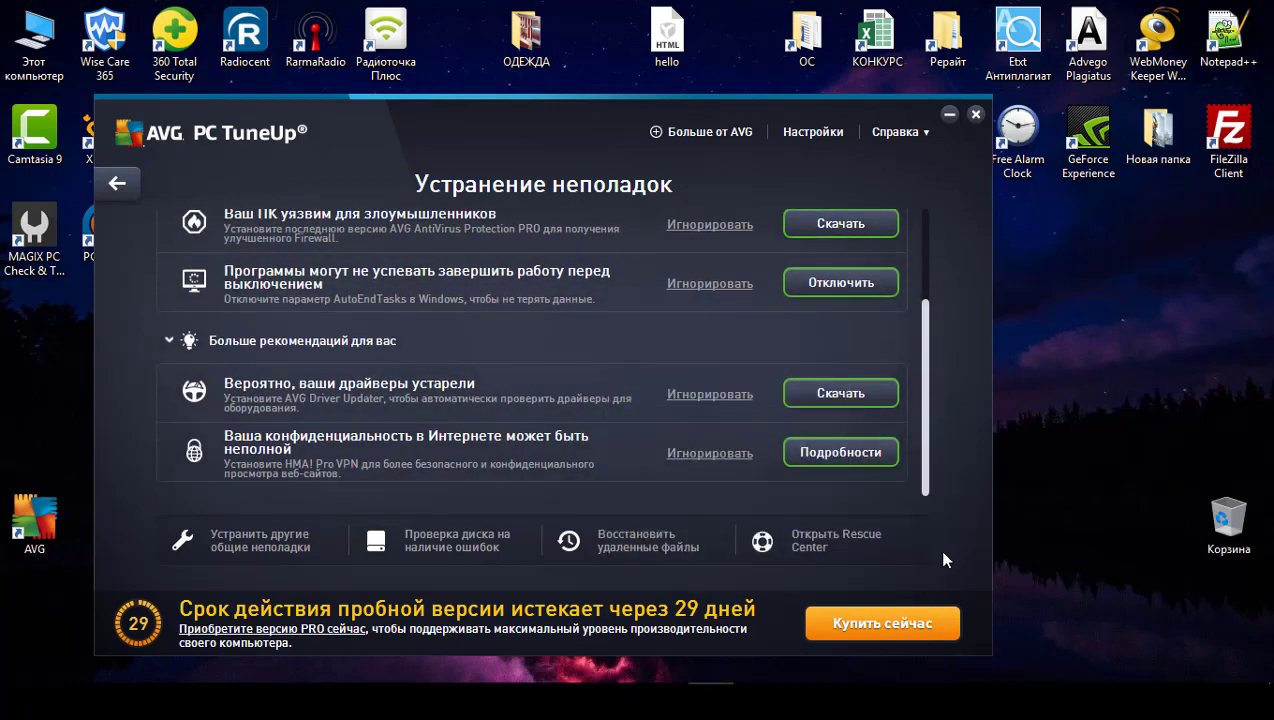
# Open AVG Repair Wizard, read the descriptions of the taskbar, icon and shortcut-arrow display problems, and close it
pyautogui.click(276, 554)
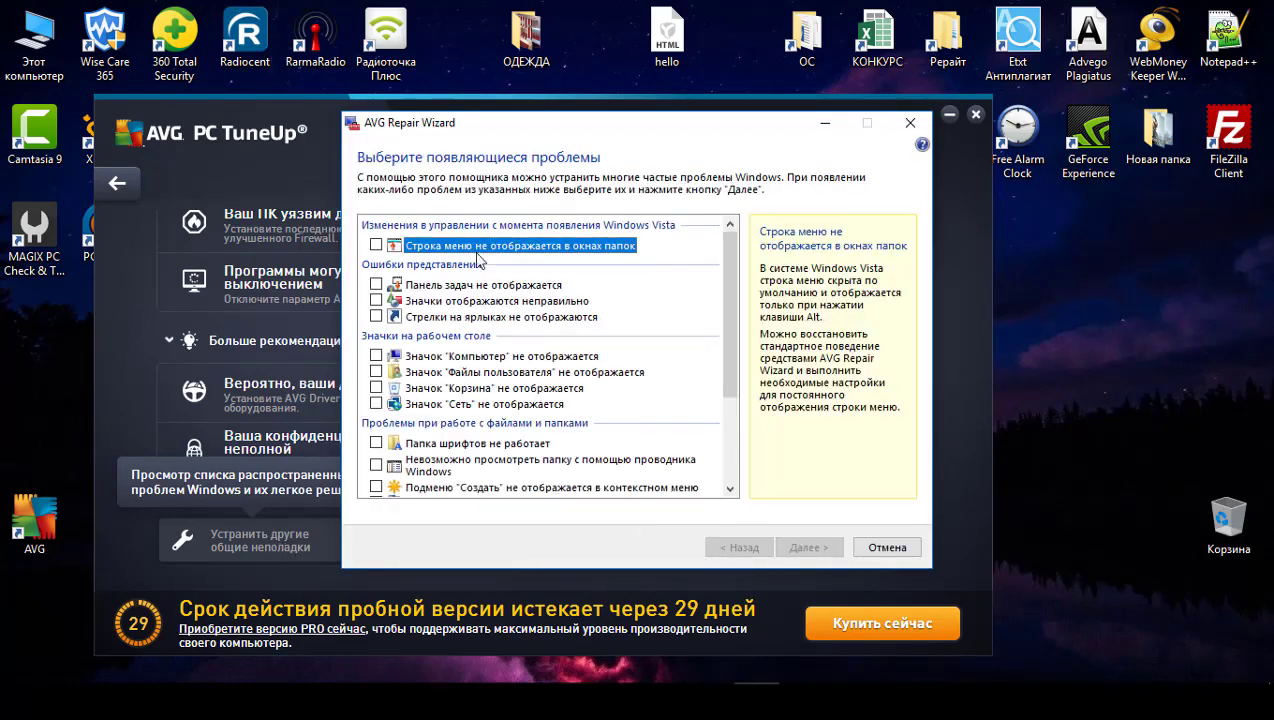
pyautogui.moveTo(733, 318); pyautogui.dragTo(723, 292)
pyautogui.click(512, 288)
pyautogui.click(512, 302)
pyautogui.click(520, 318)
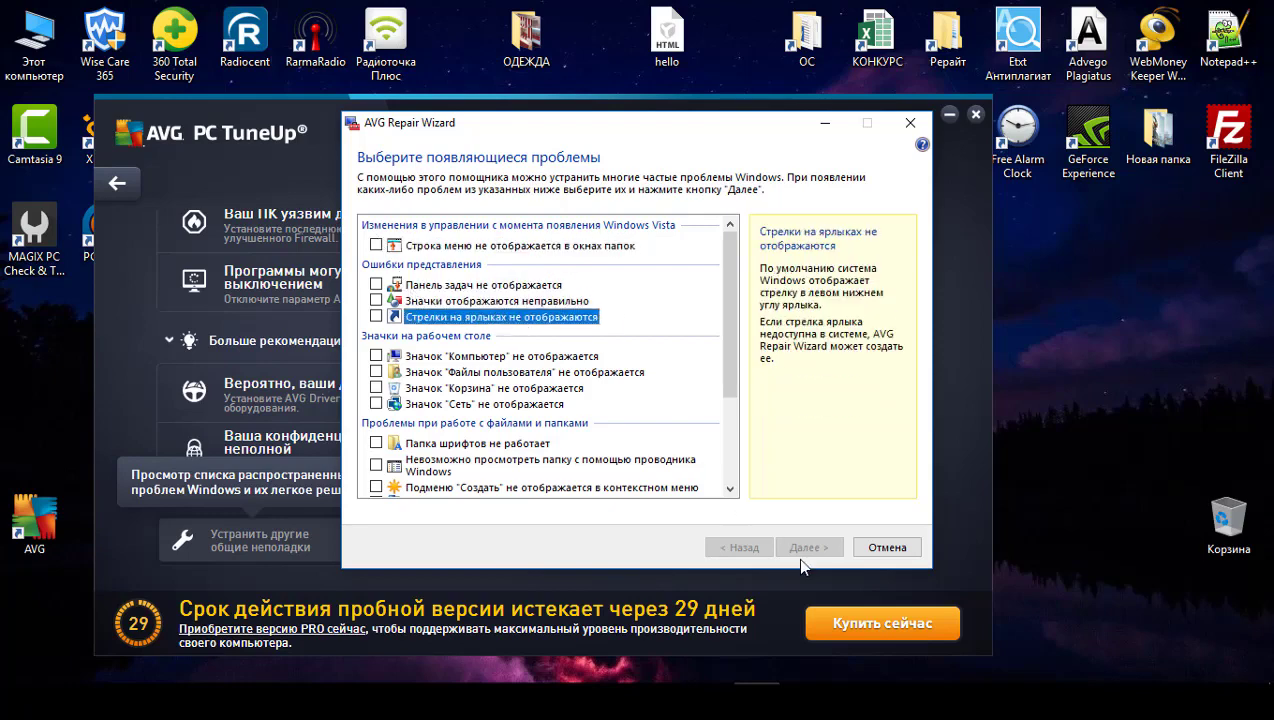
pyautogui.click(910, 124)
# Open AVG Disk Doctor to view its list of disks for error checking, and close it
pyautogui.moveTo(650, 284)
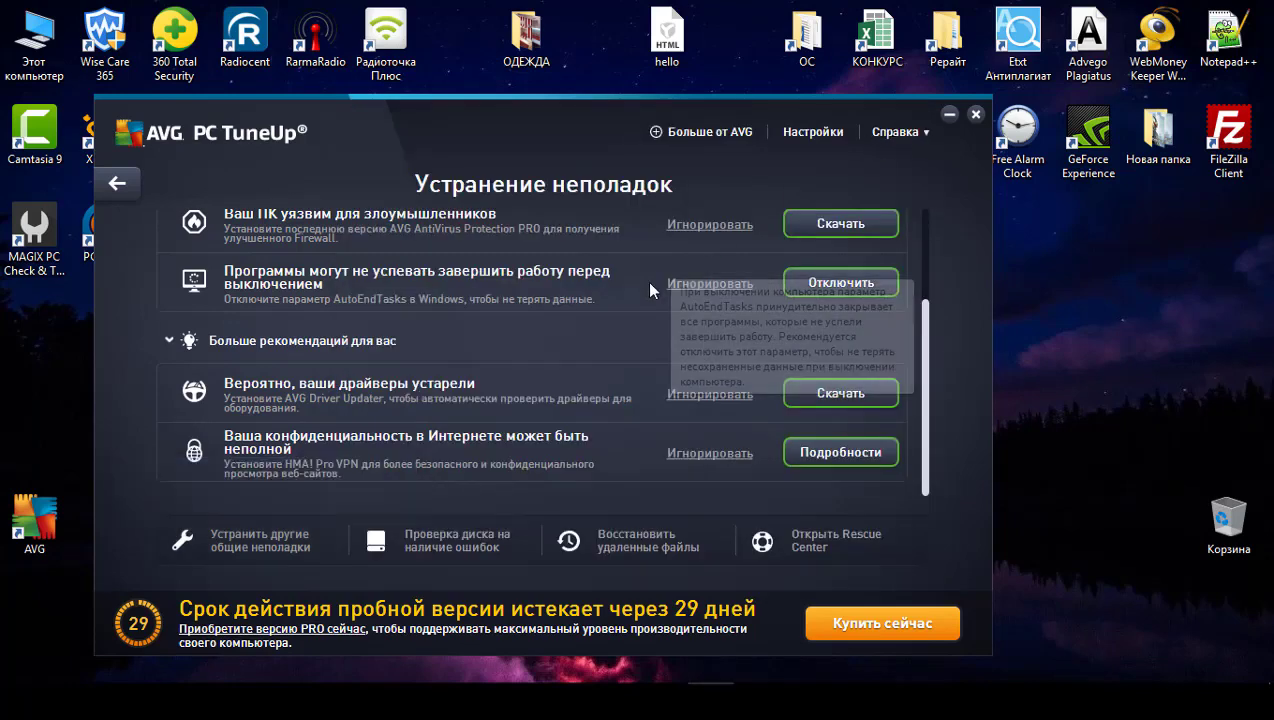
pyautogui.click(455, 556)
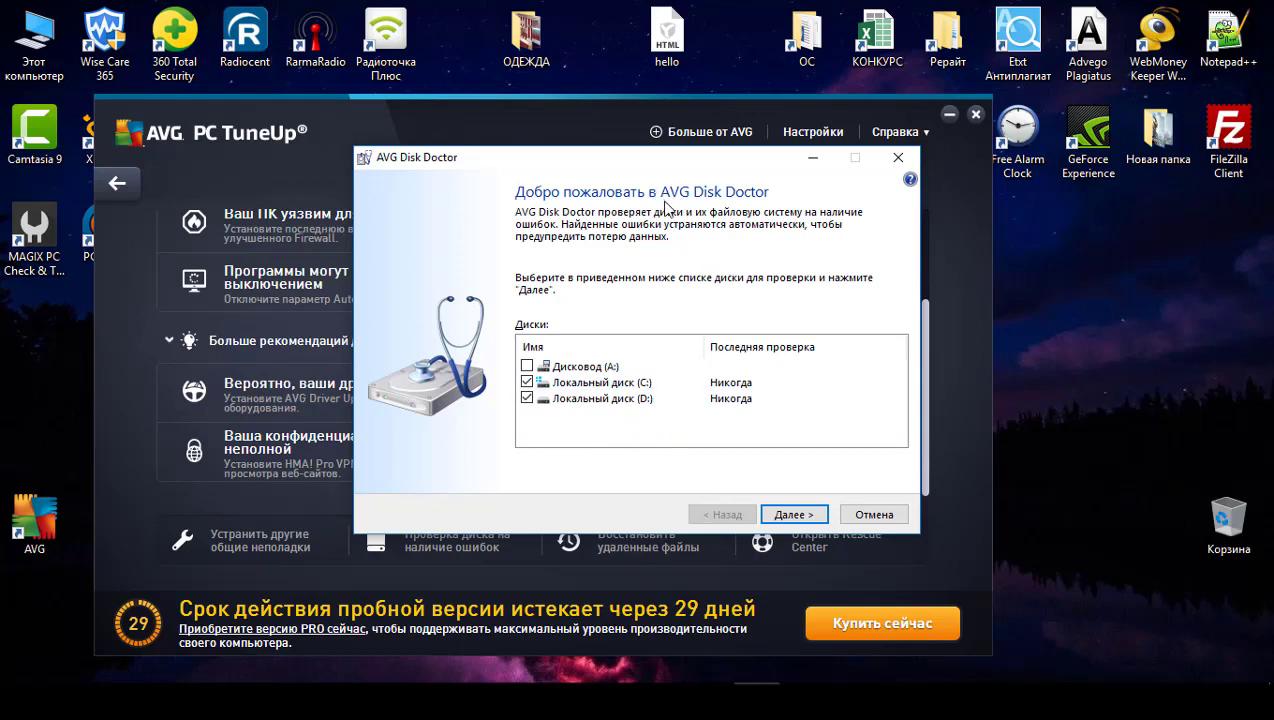
pyautogui.click(913, 160)
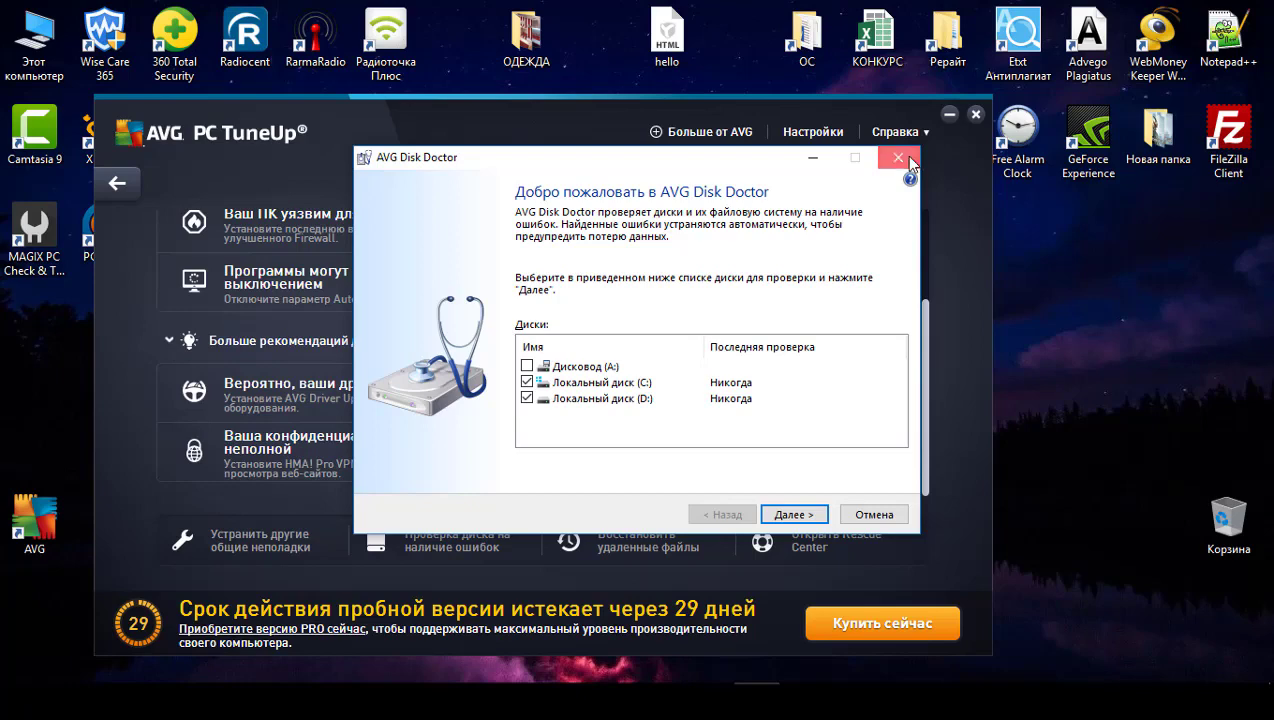
# View the drive selection in AVG Undelete, close it, and read the description of Rescue Center
pyautogui.moveTo(606, 388)
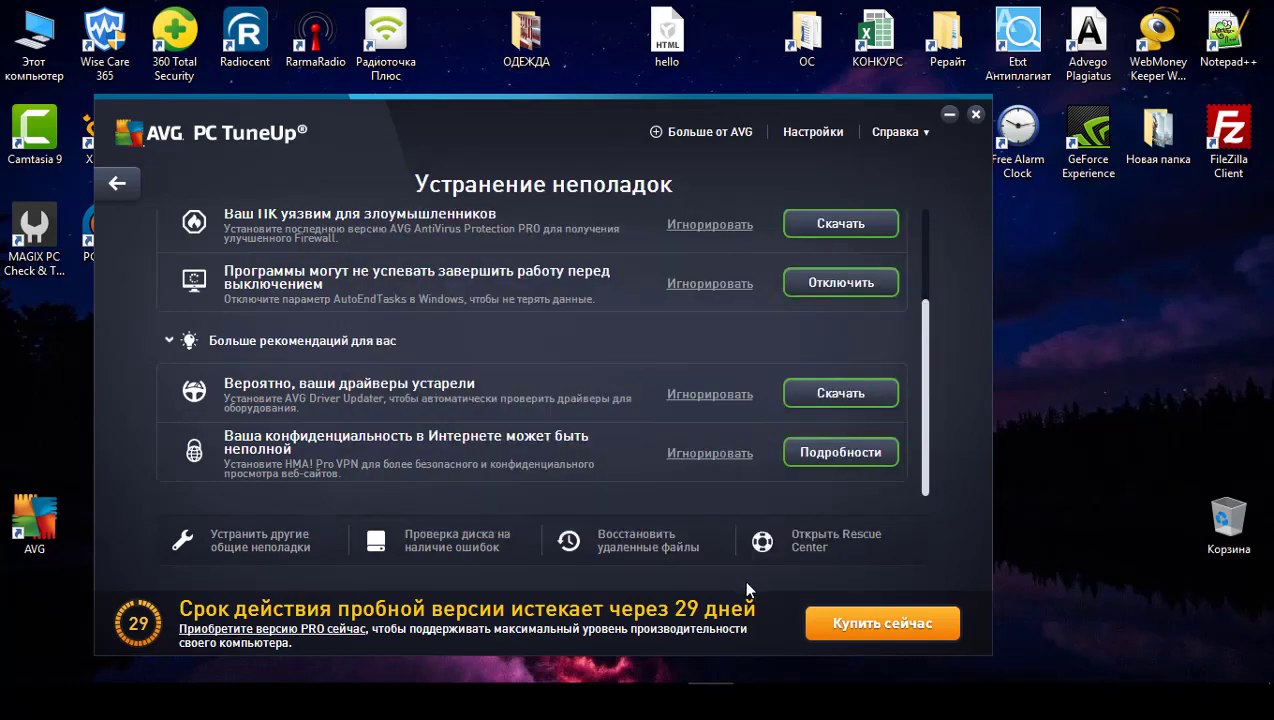
pyautogui.moveTo(643, 555)
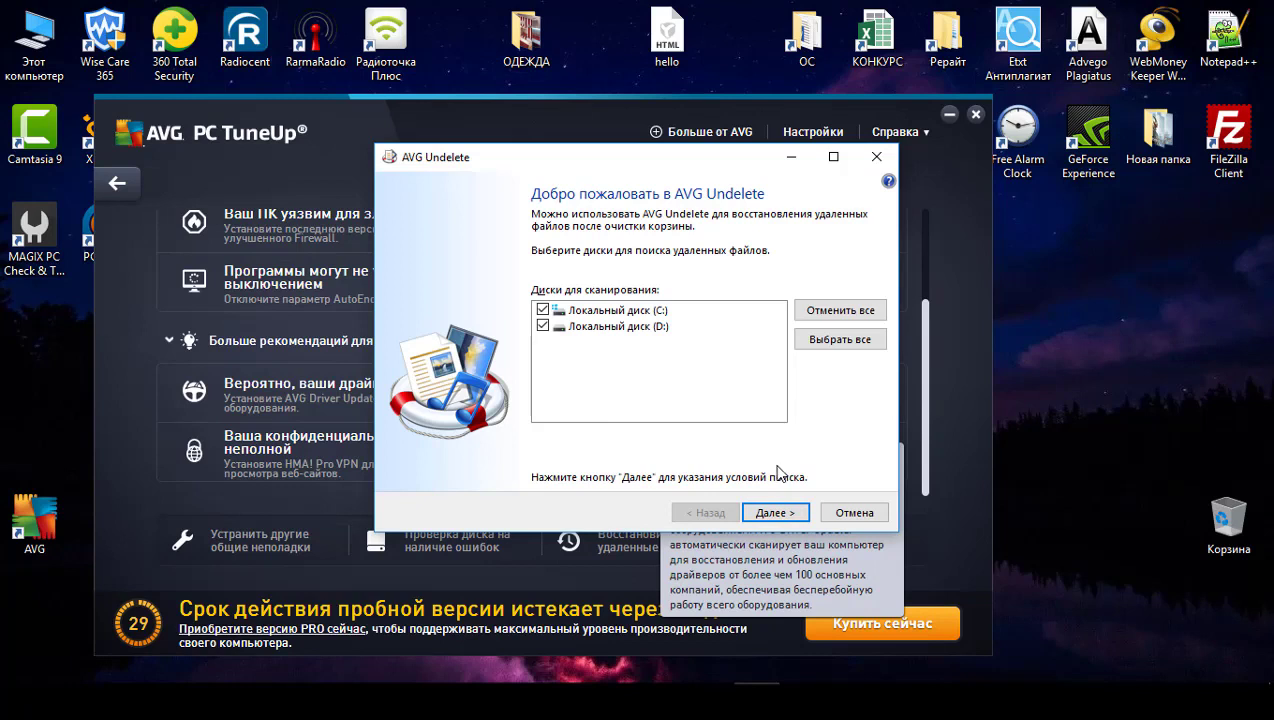
pyautogui.click(876, 157)
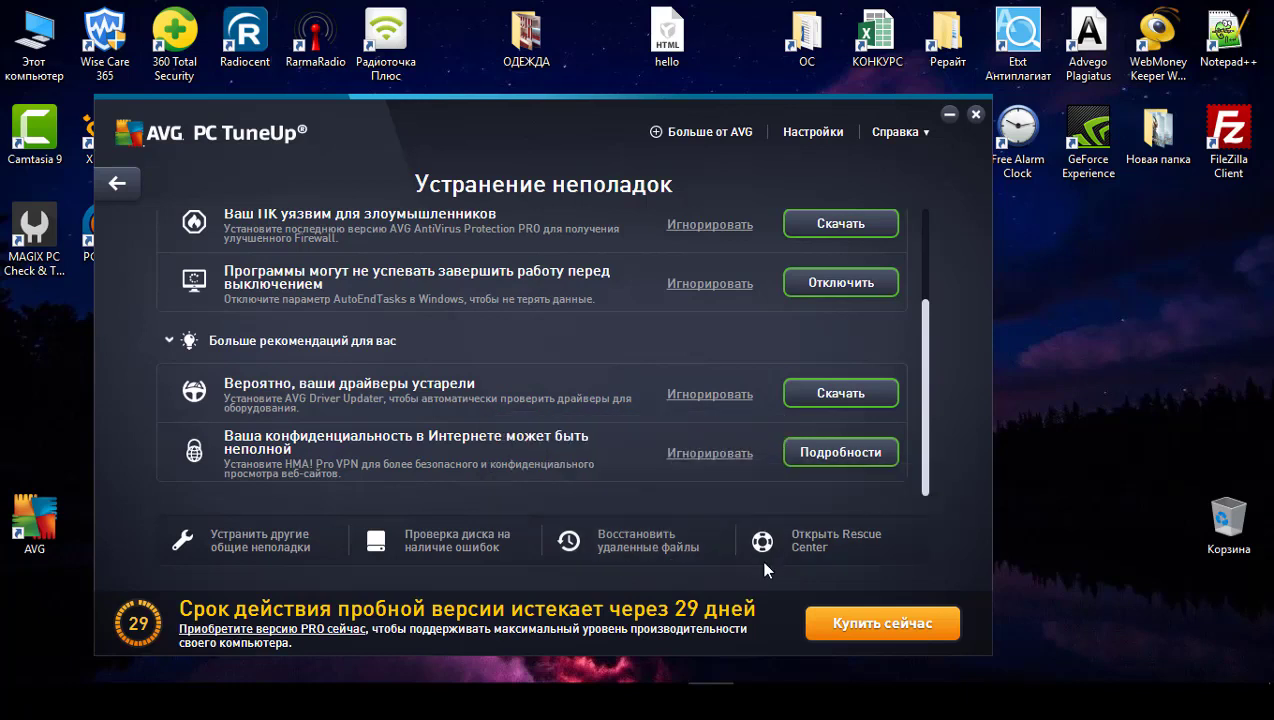
pyautogui.moveTo(820, 546)
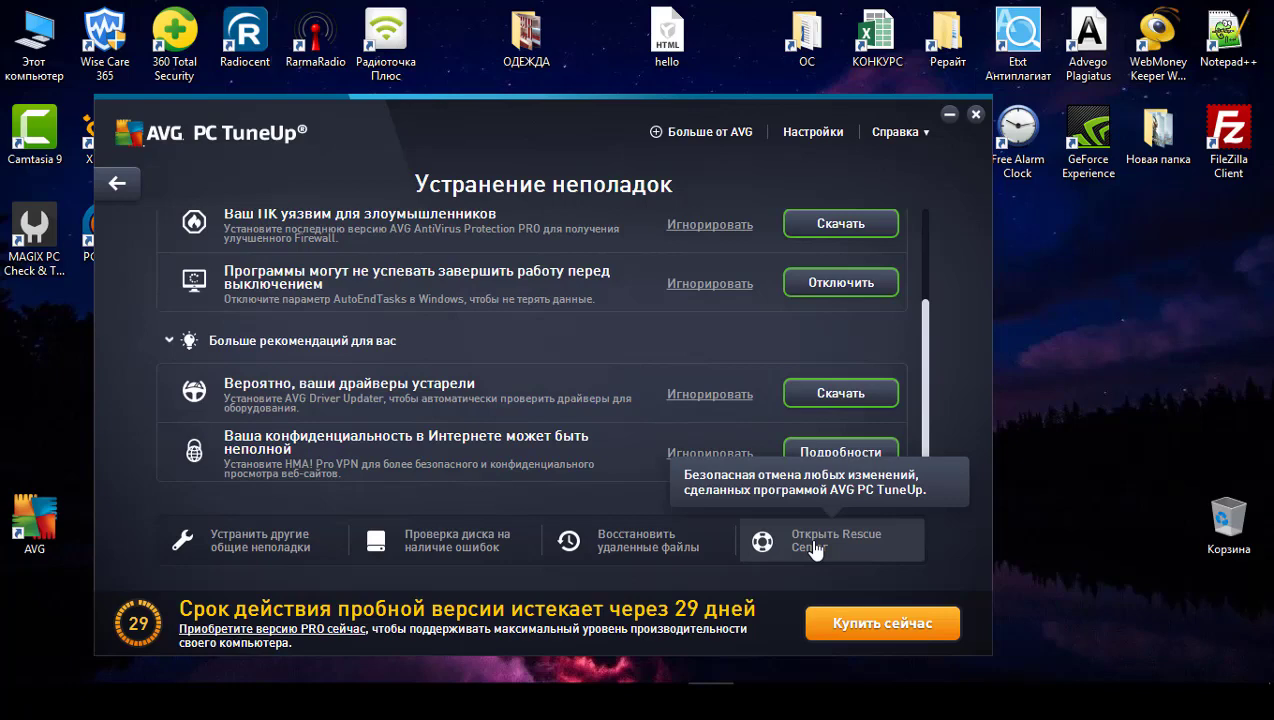
# Open the Turbo mode configuration wizard from the full function list, view its automatic maintenance postponement options, and cancel it
pyautogui.click(115, 187)
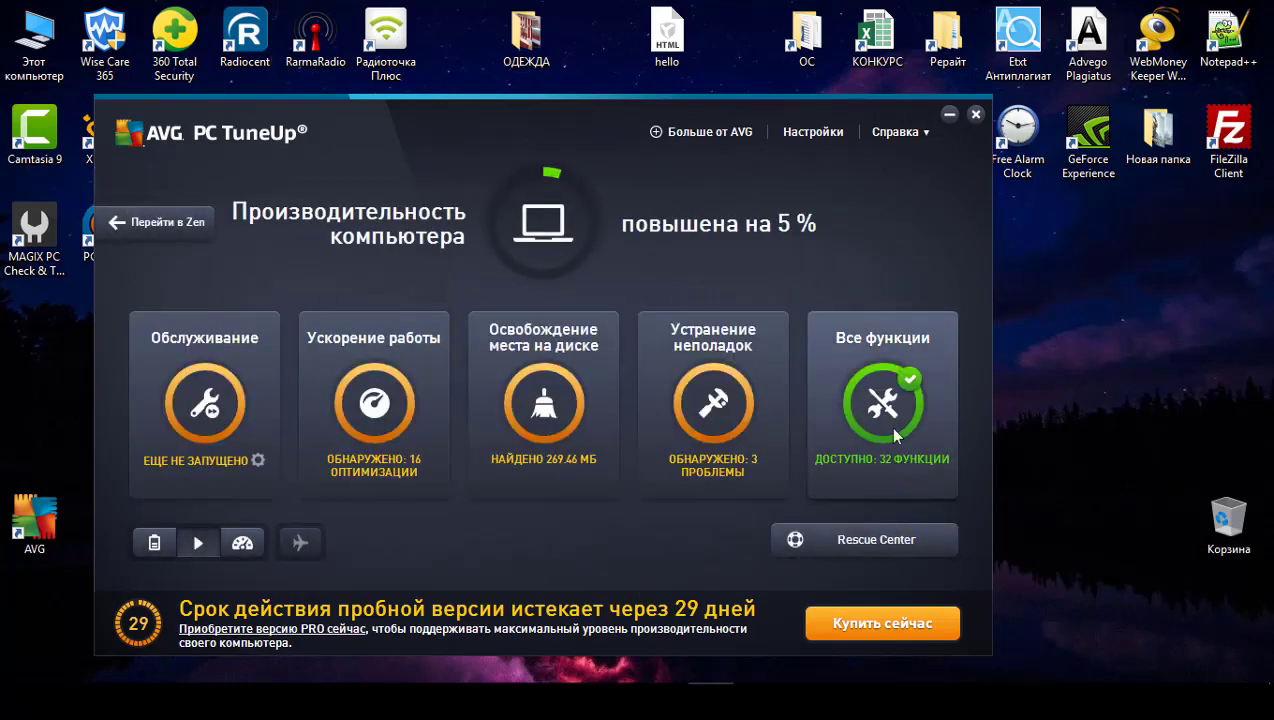
pyautogui.click(875, 380)
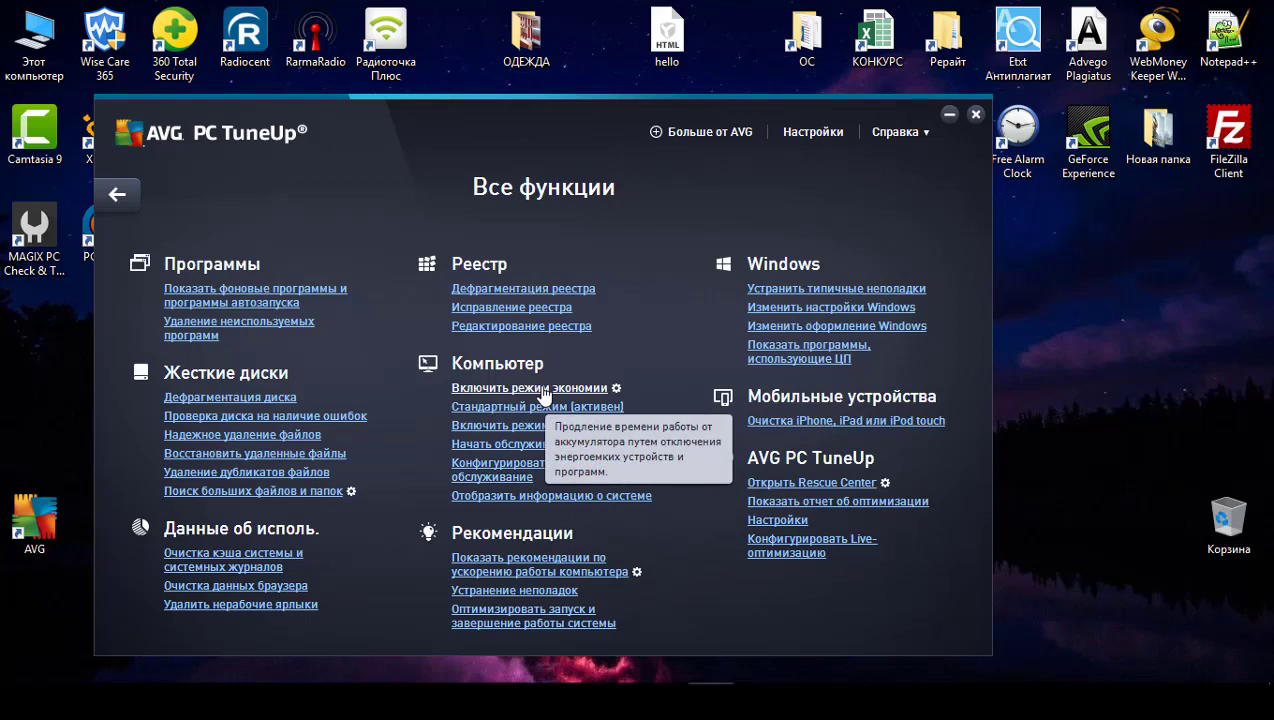
pyautogui.click(548, 427)
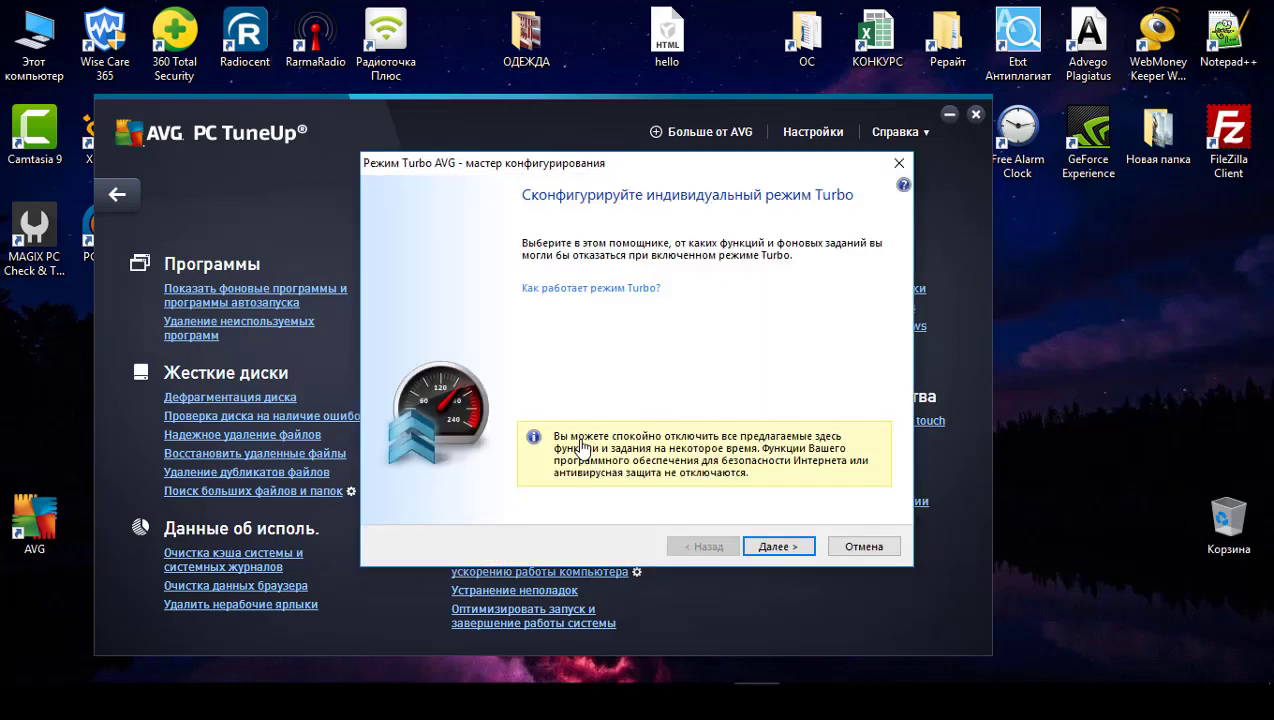
pyautogui.click(777, 547)
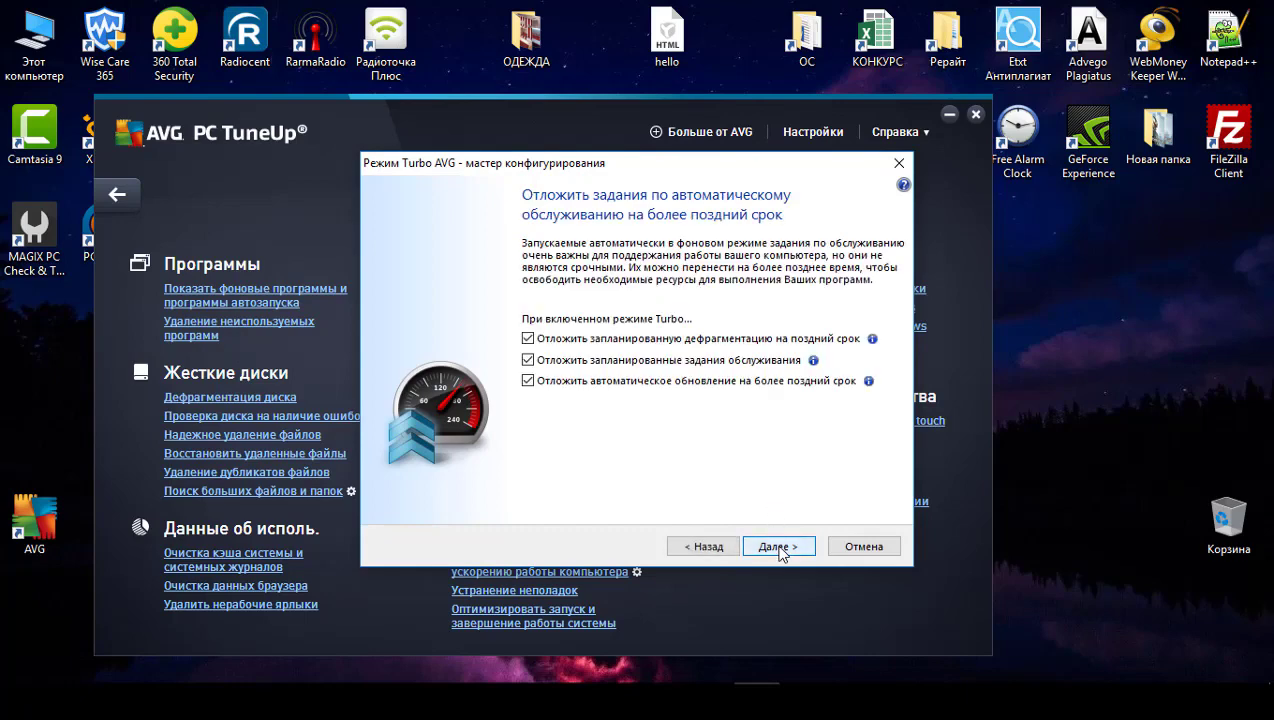
pyautogui.click(848, 548)
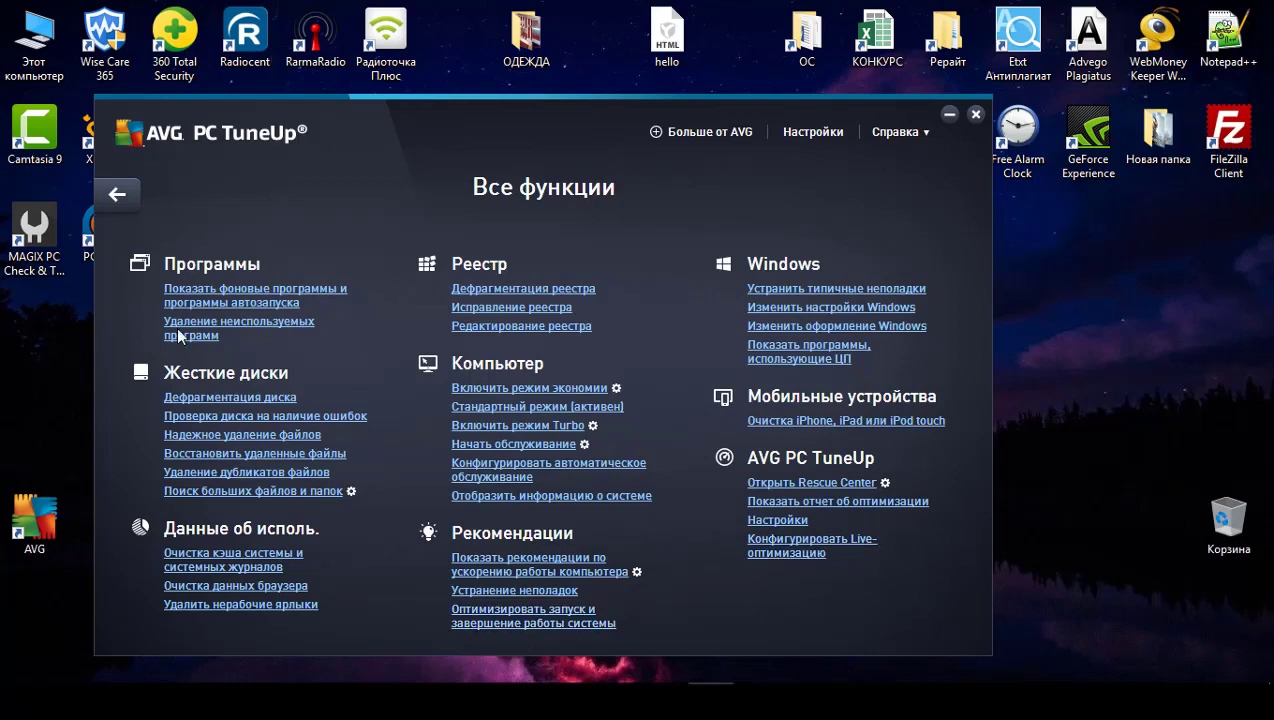
# Start the system cache and log cleanup scan in AVG Disk Cleaner and close it before completion
pyautogui.click(270, 566)
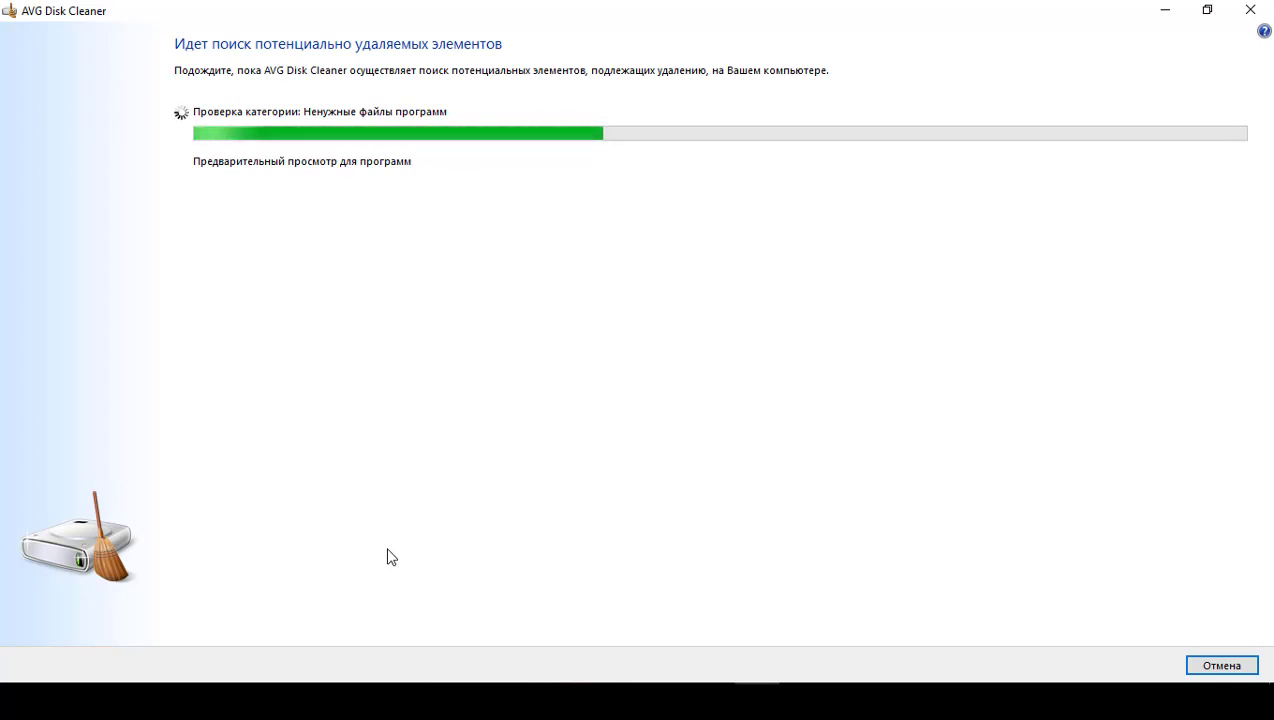
pyautogui.click(1249, 11)
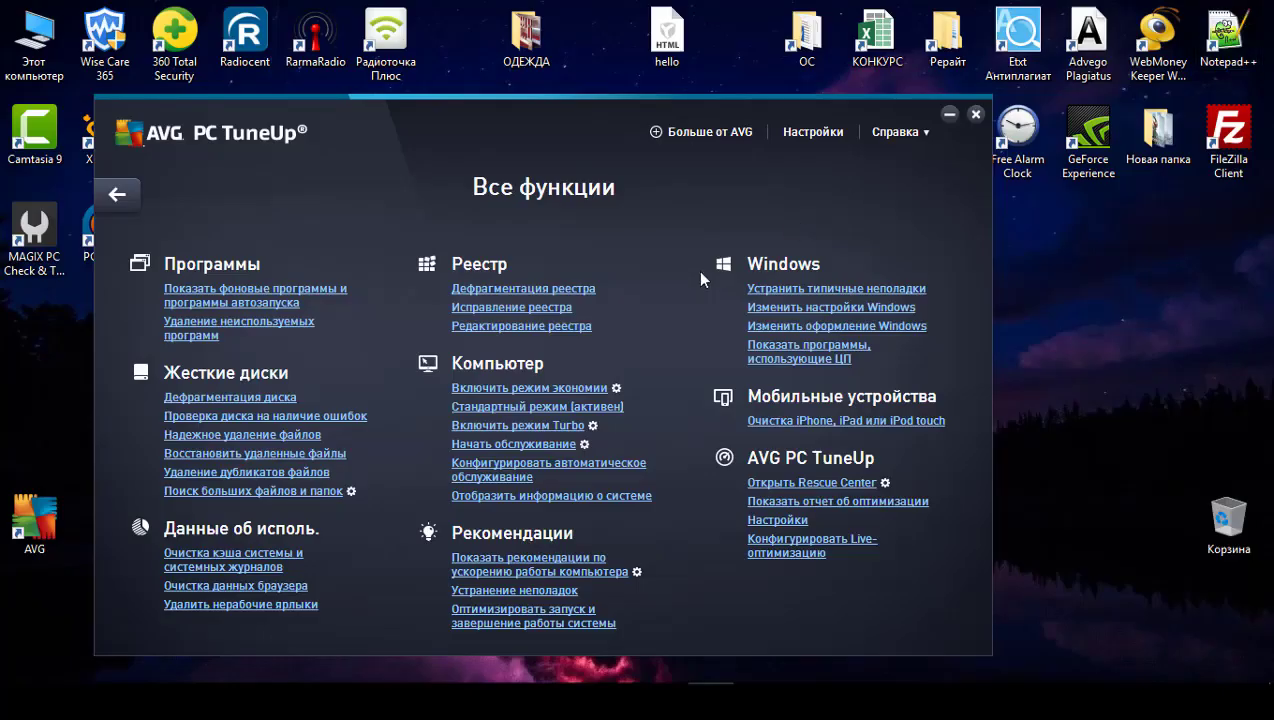
# Open AVG Registry Editor, expand the HKEY_CLASSES_ROOT branch to view its keys, and close the editor
pyautogui.click(490, 330)
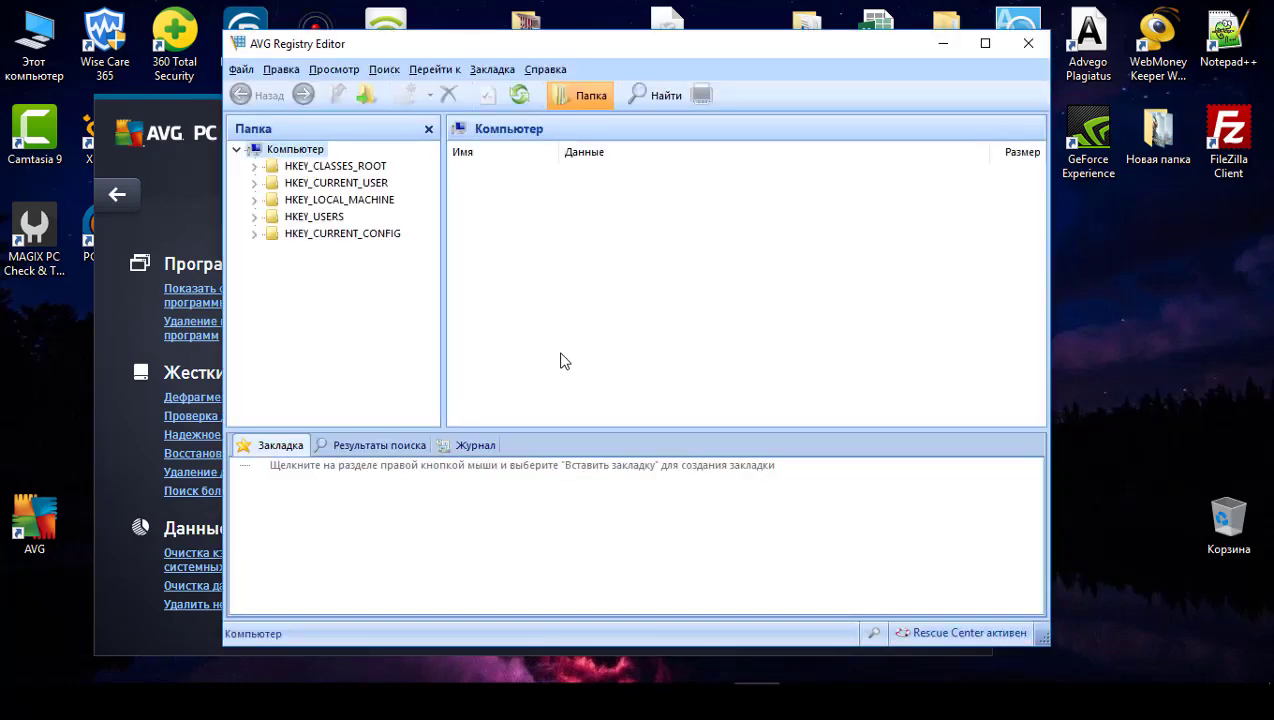
pyautogui.click(253, 170)
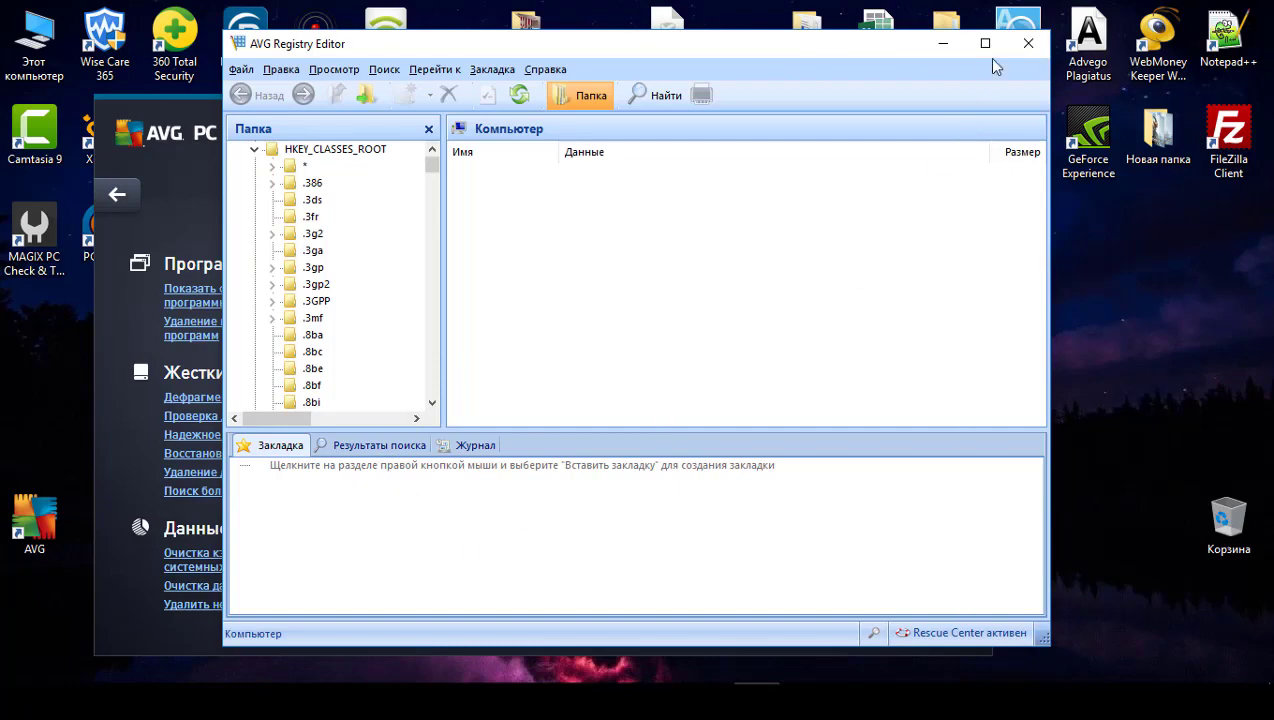
pyautogui.click(1029, 46)
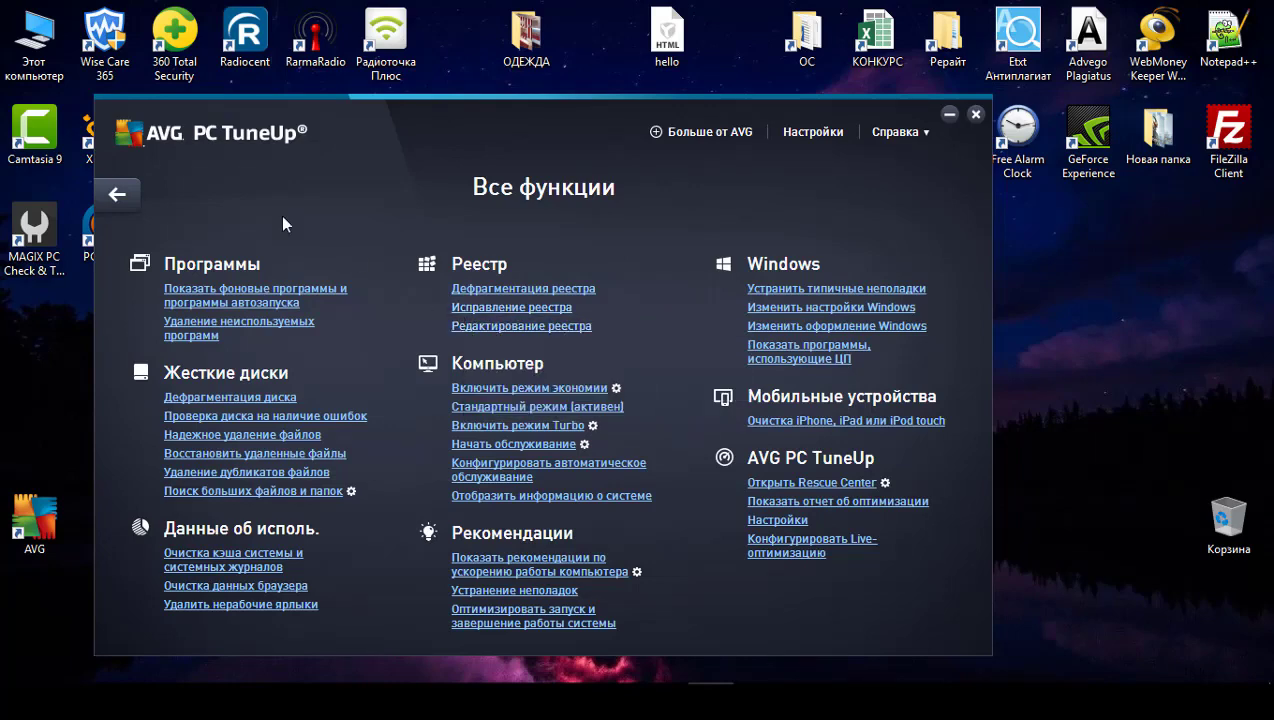
# Return to the main performance overview and reposition its window on the desktop
pyautogui.click(117, 194)
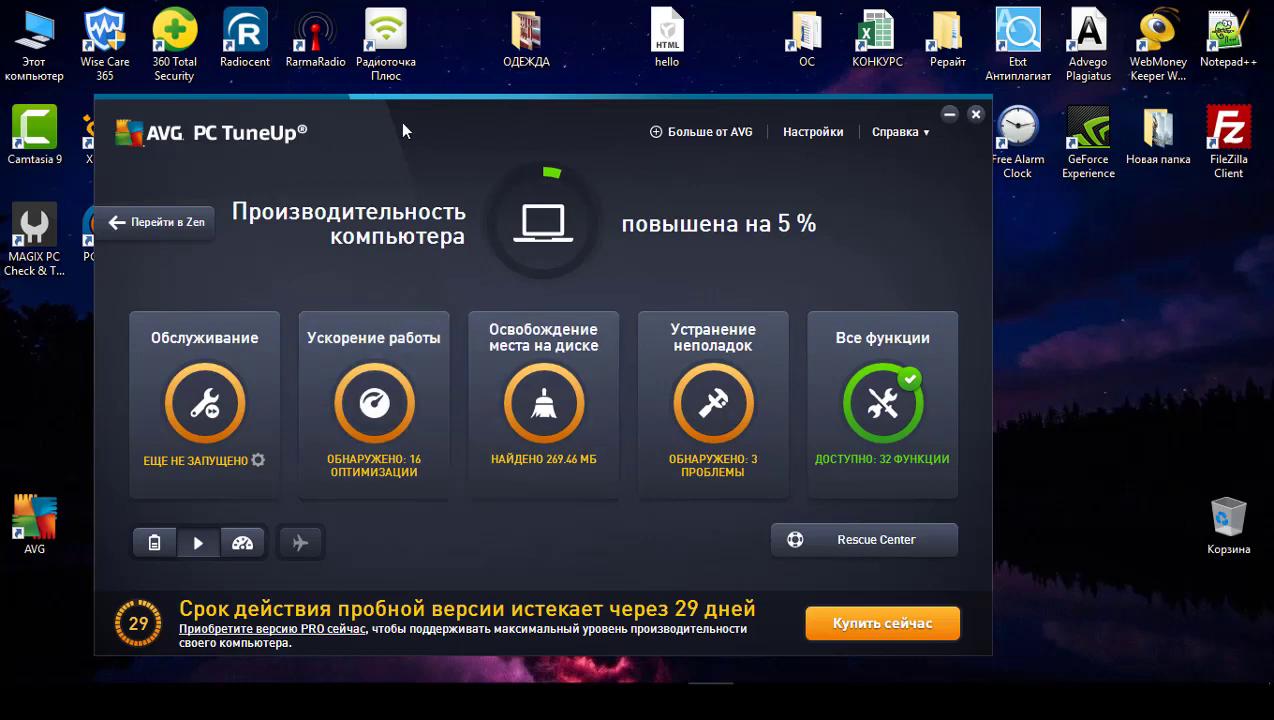
pyautogui.moveTo(400, 121); pyautogui.dragTo(429, 105)
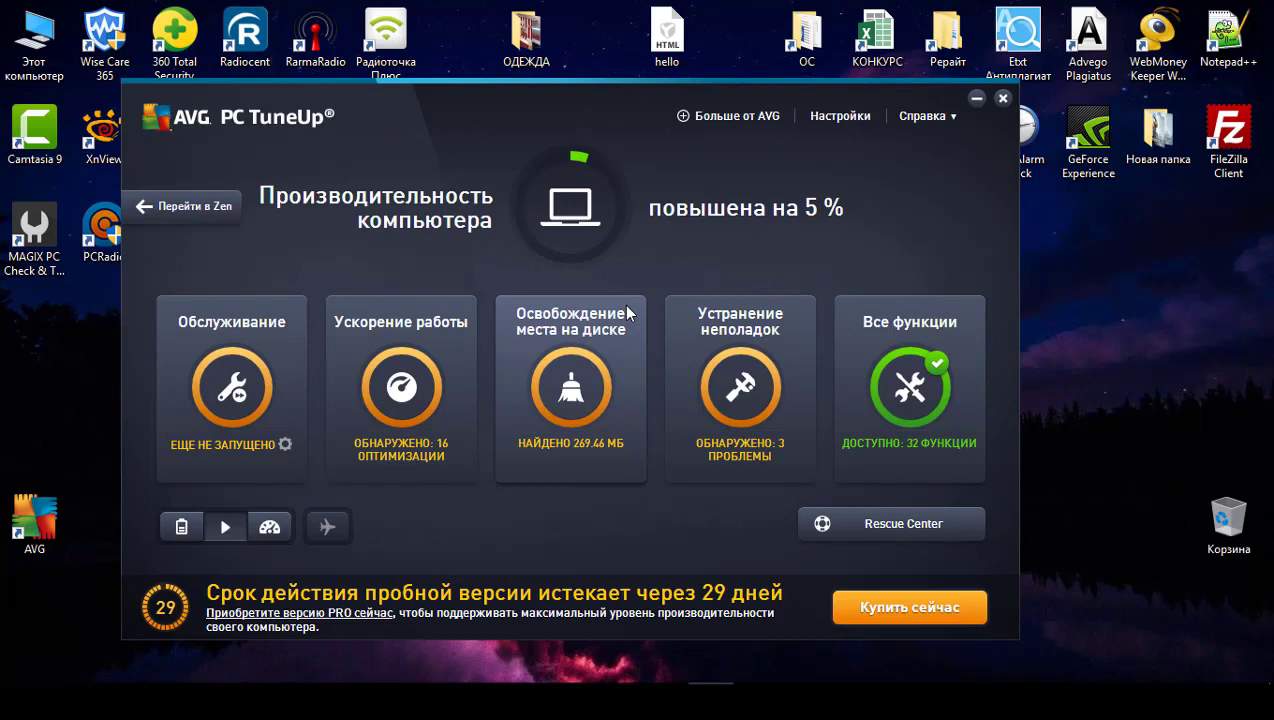
pyautogui.moveTo(432, 105); pyautogui.dragTo(490, 112)
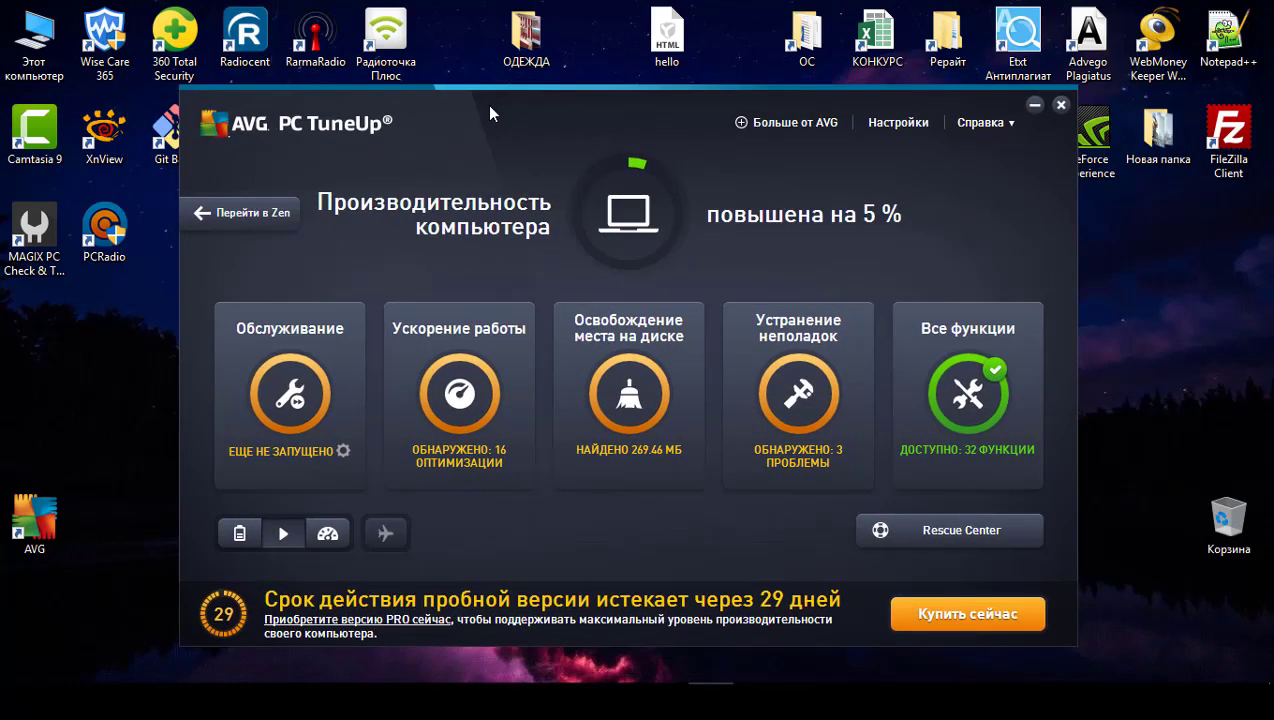